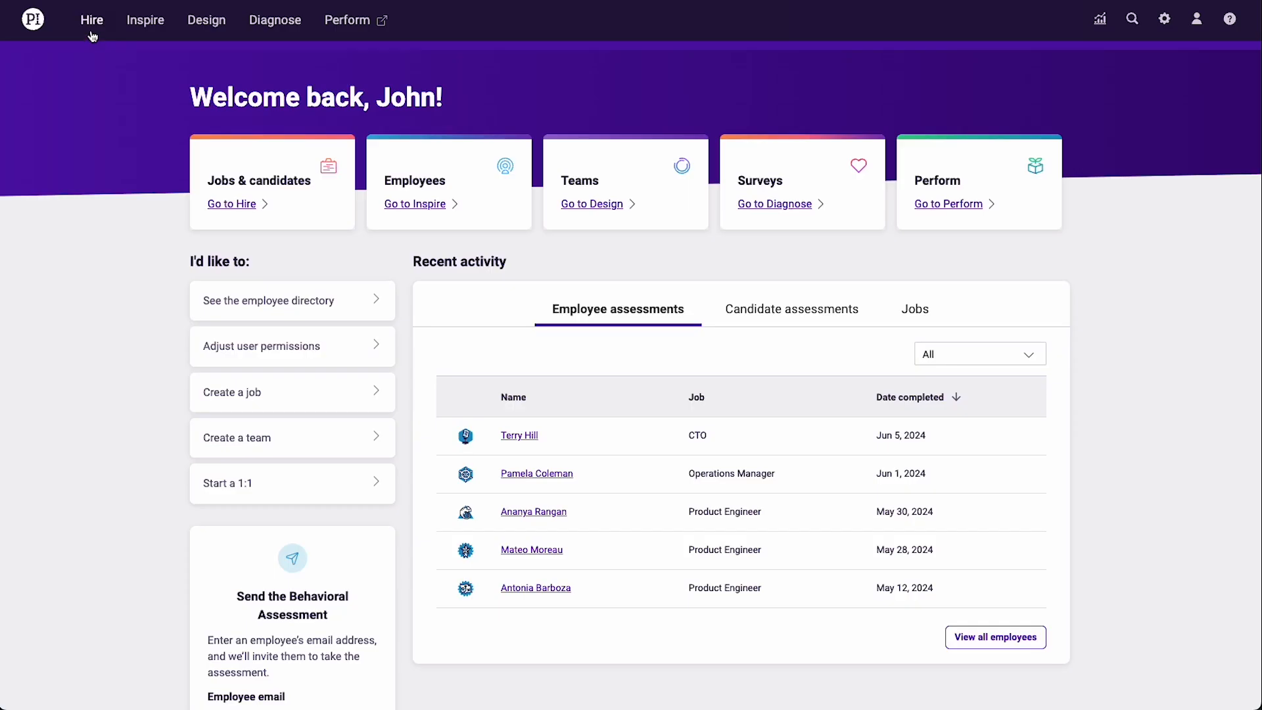
# Open the Hiring Center and view the additional options for the Account Executive job
pyautogui.click(91, 33)
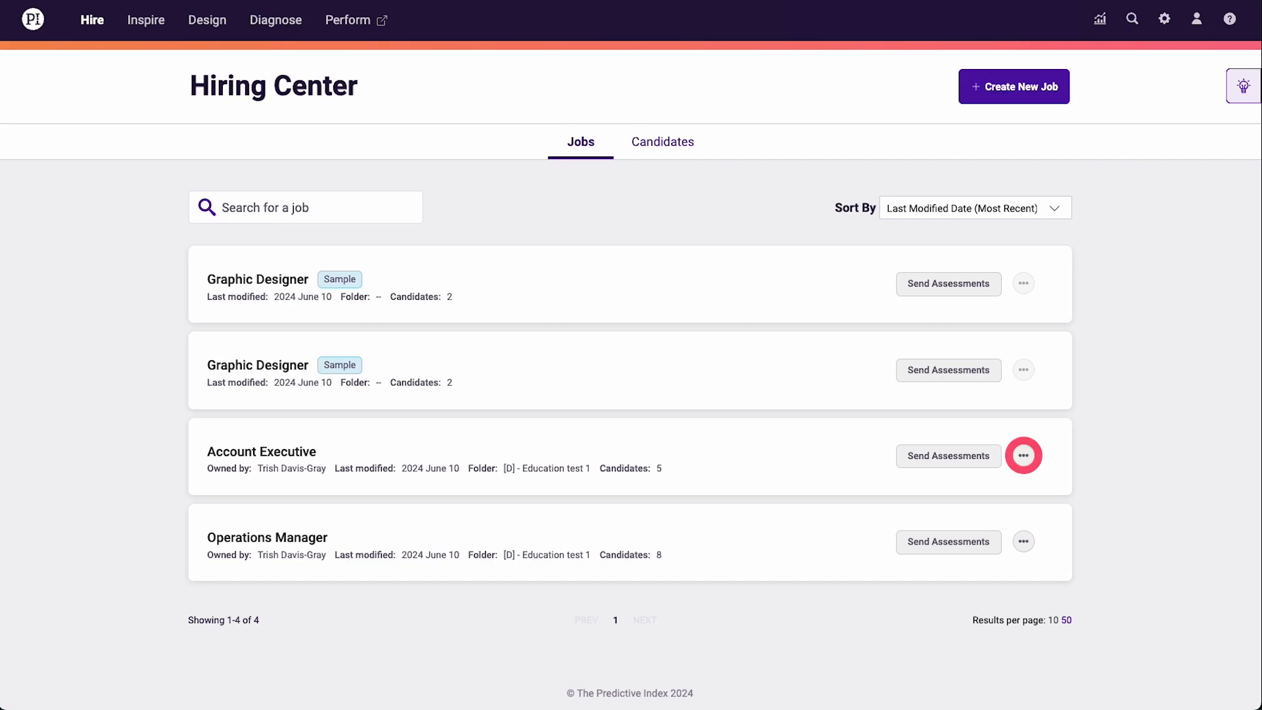
pyautogui.click(1024, 455)
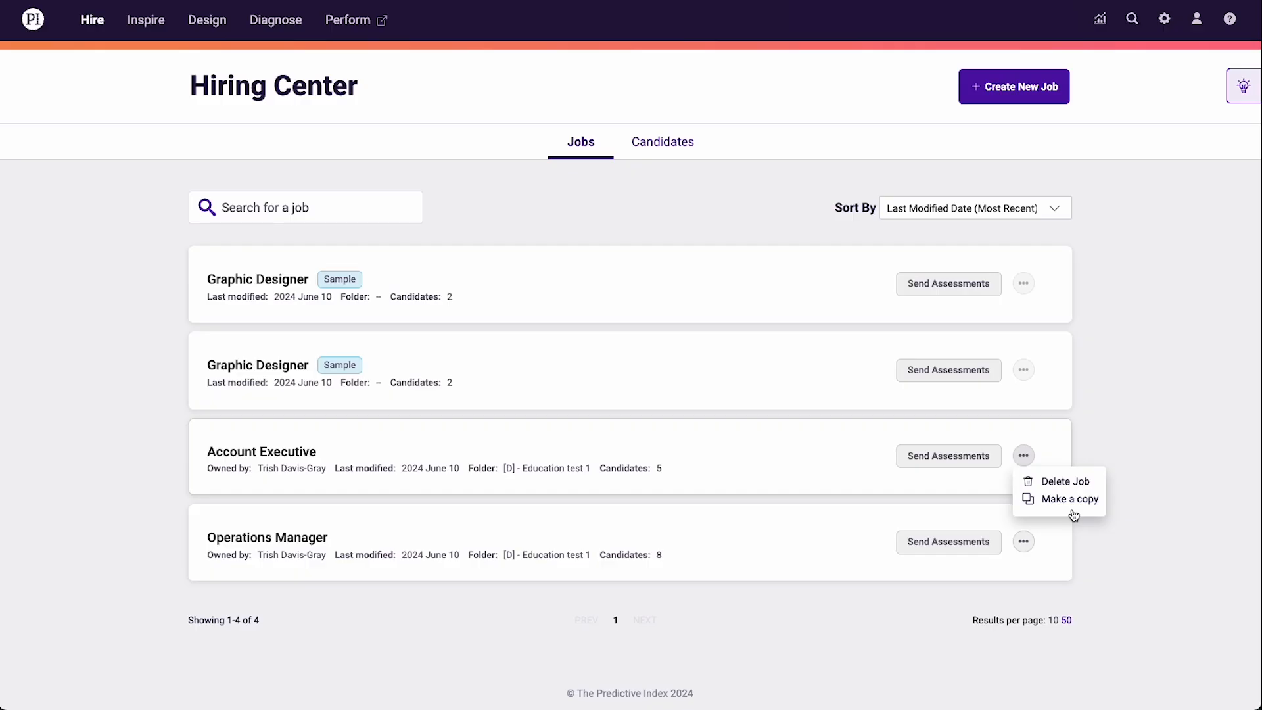
# In the candidates list, check the bulk actions available for the first candidate, clear the selection, and open that candidate's record
pyautogui.click(665, 149)
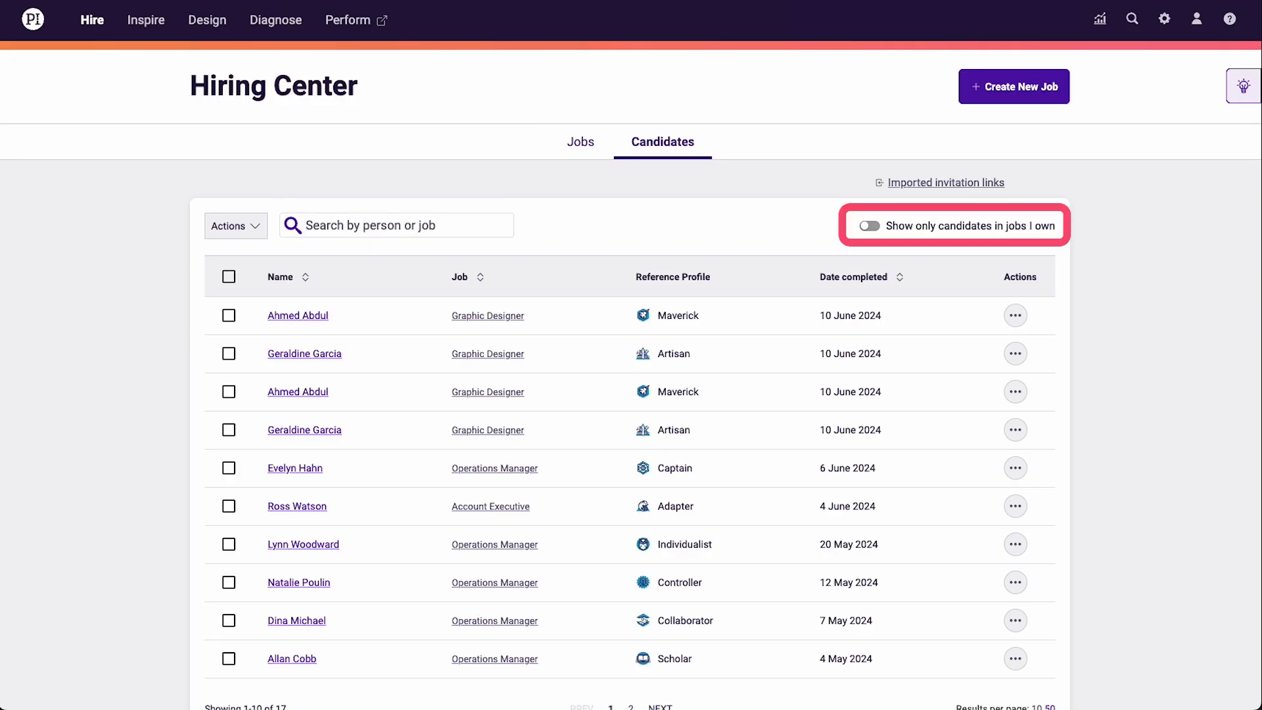
pyautogui.click(232, 318)
pyautogui.click(256, 234)
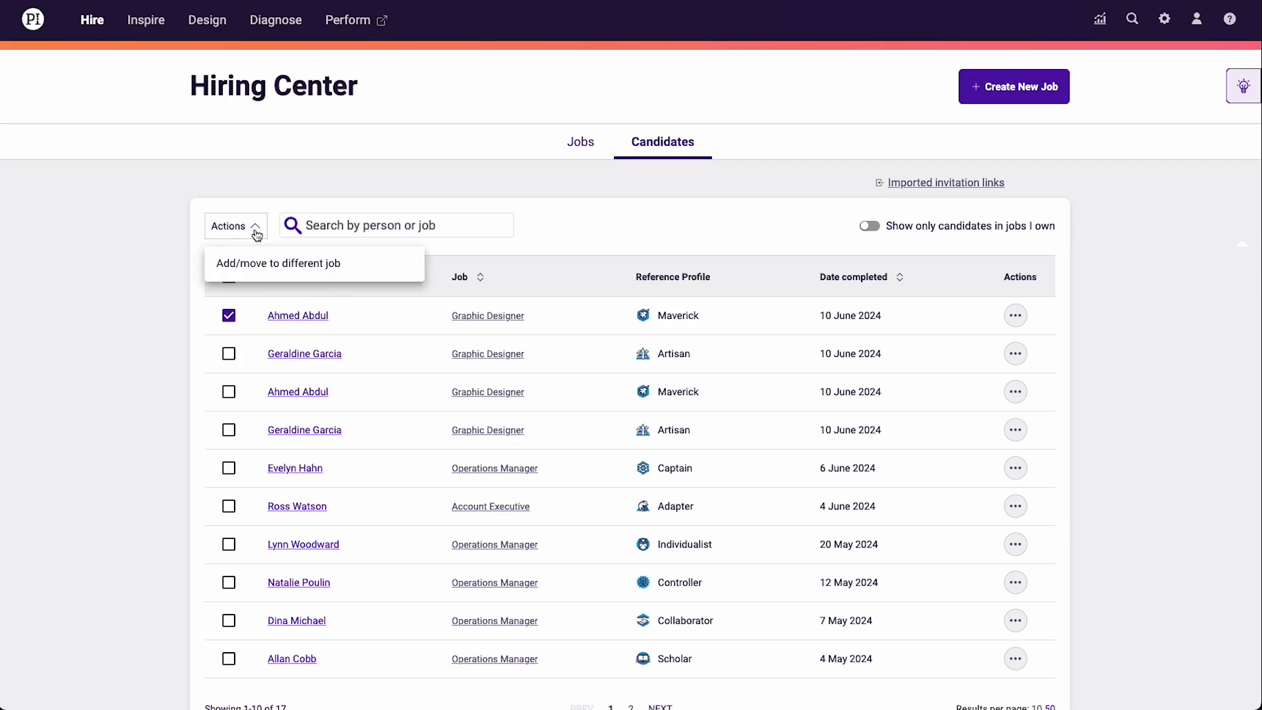
pyautogui.click(229, 315)
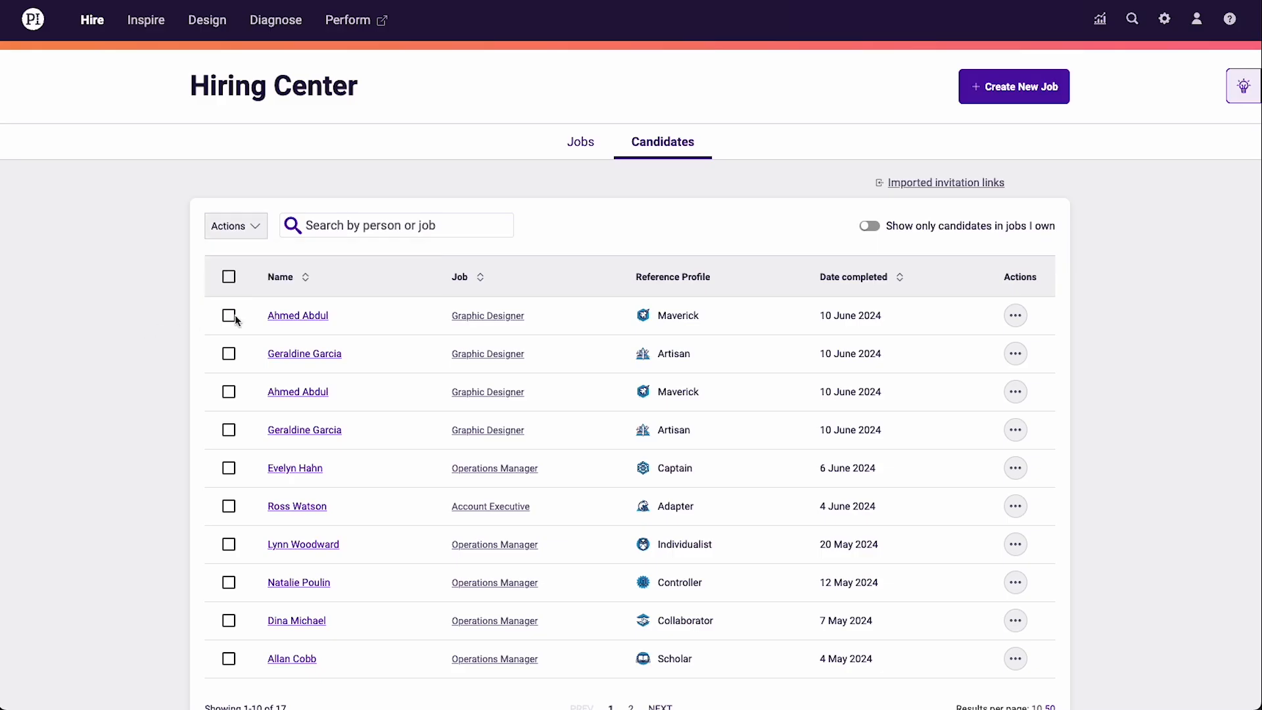
pyautogui.click(293, 316)
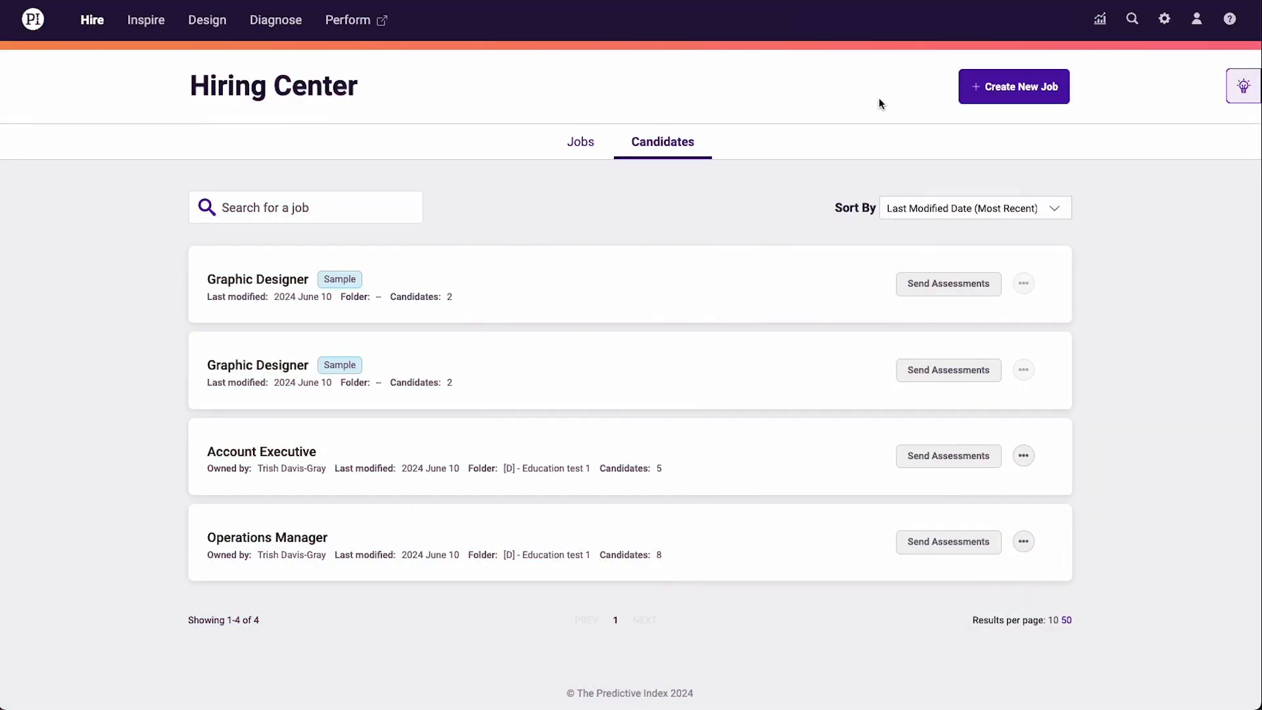
# Create a new job titled Sales Manager and continue to its Behavioral Target setup
pyautogui.click(1014, 91)
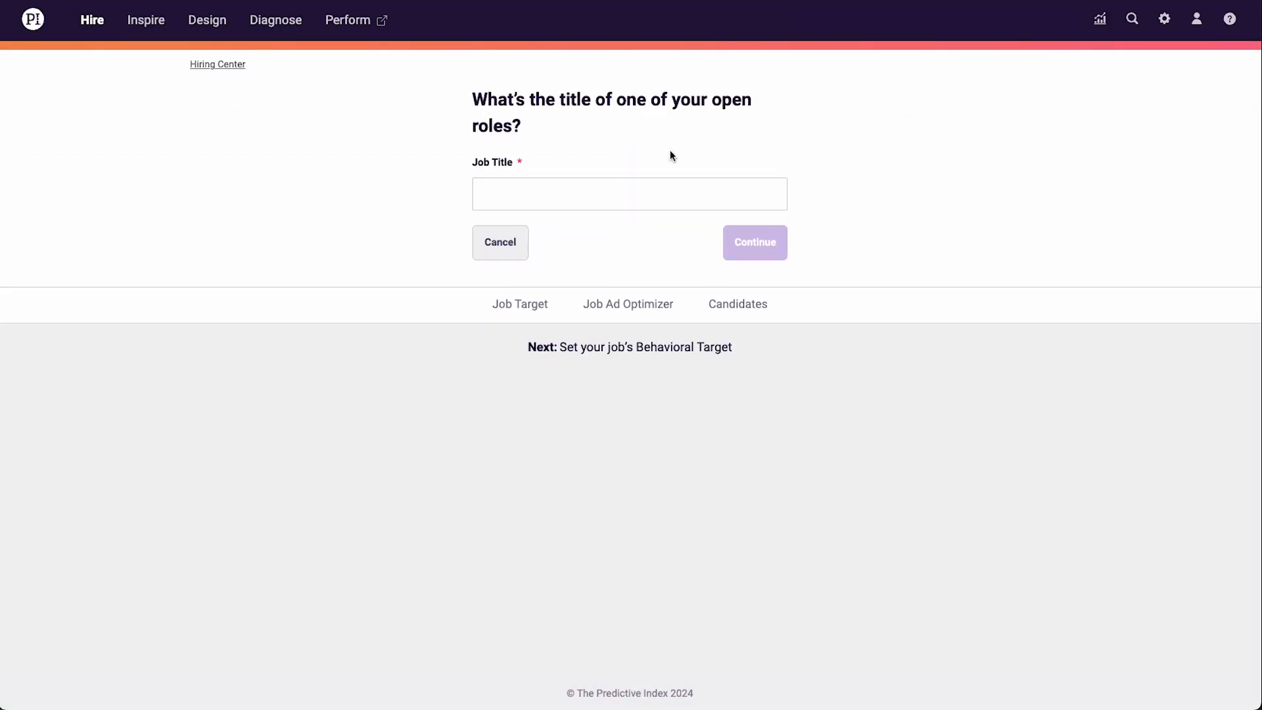
pyautogui.click(600, 187)
pyautogui.write('Sales Manager')
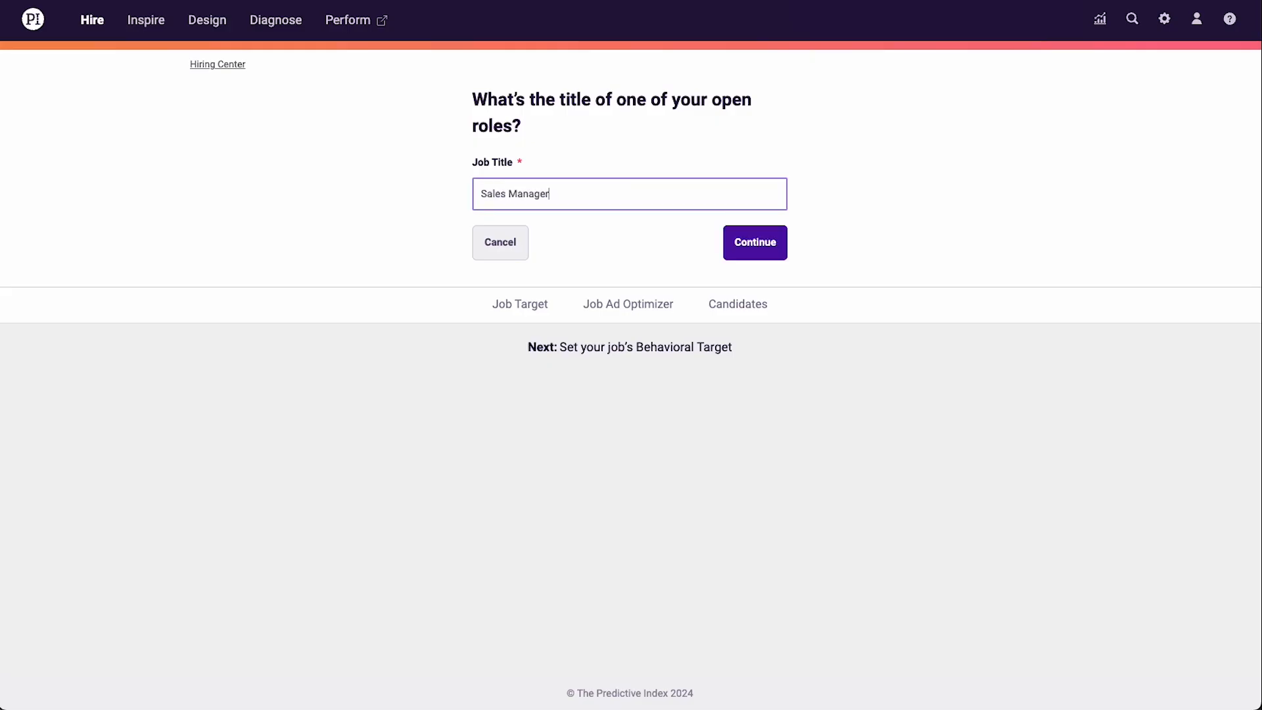
pyautogui.click(755, 248)
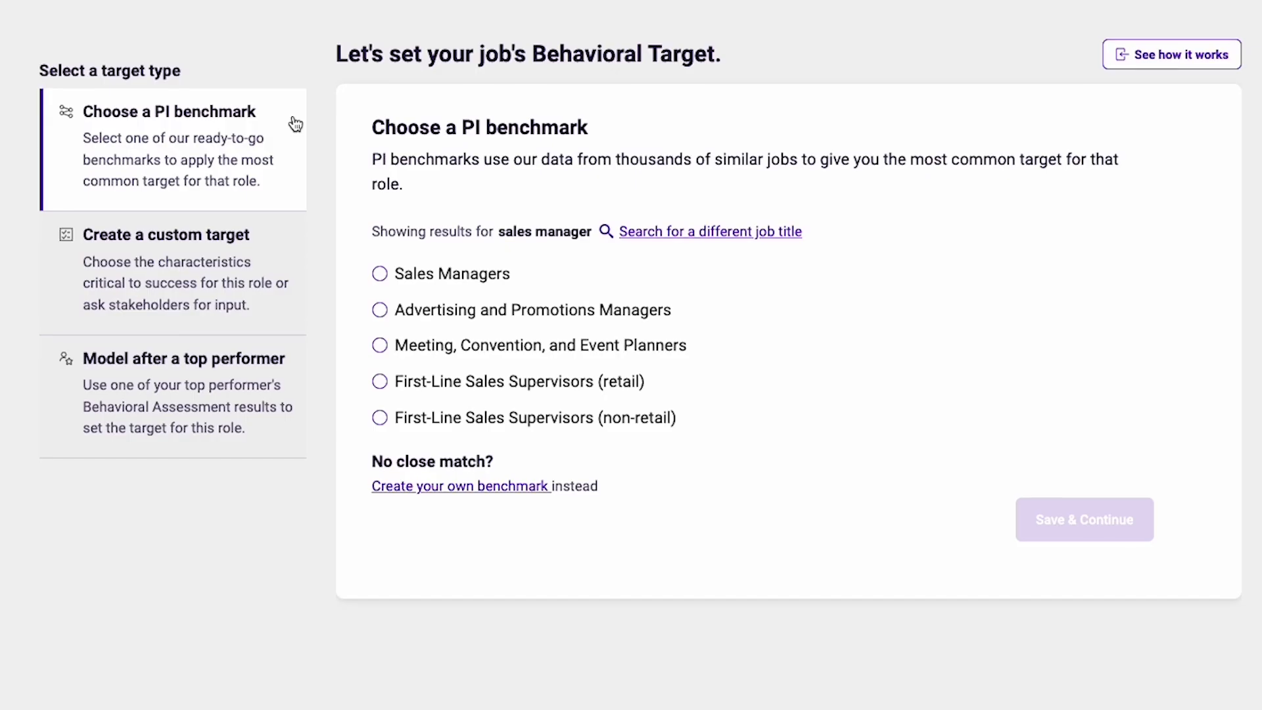
# Review the custom target and top performer model options for the job's Behavioral Target
pyautogui.click(293, 246)
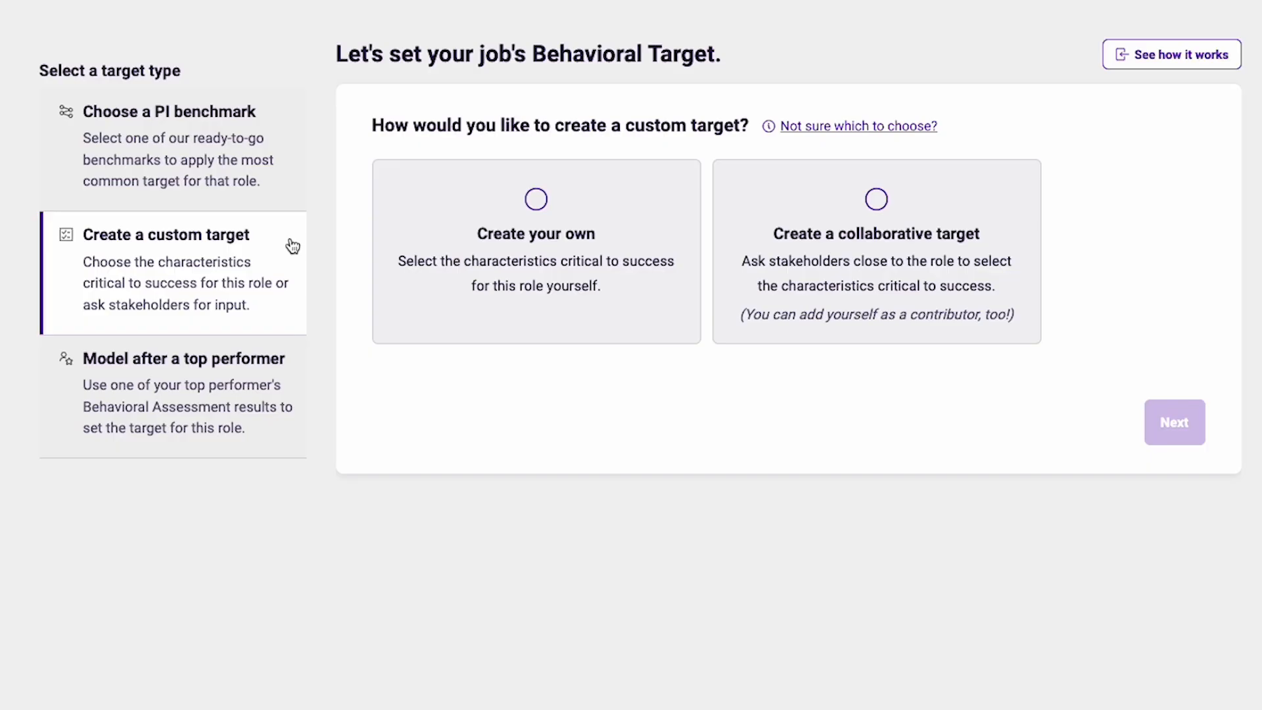
pyautogui.click(295, 362)
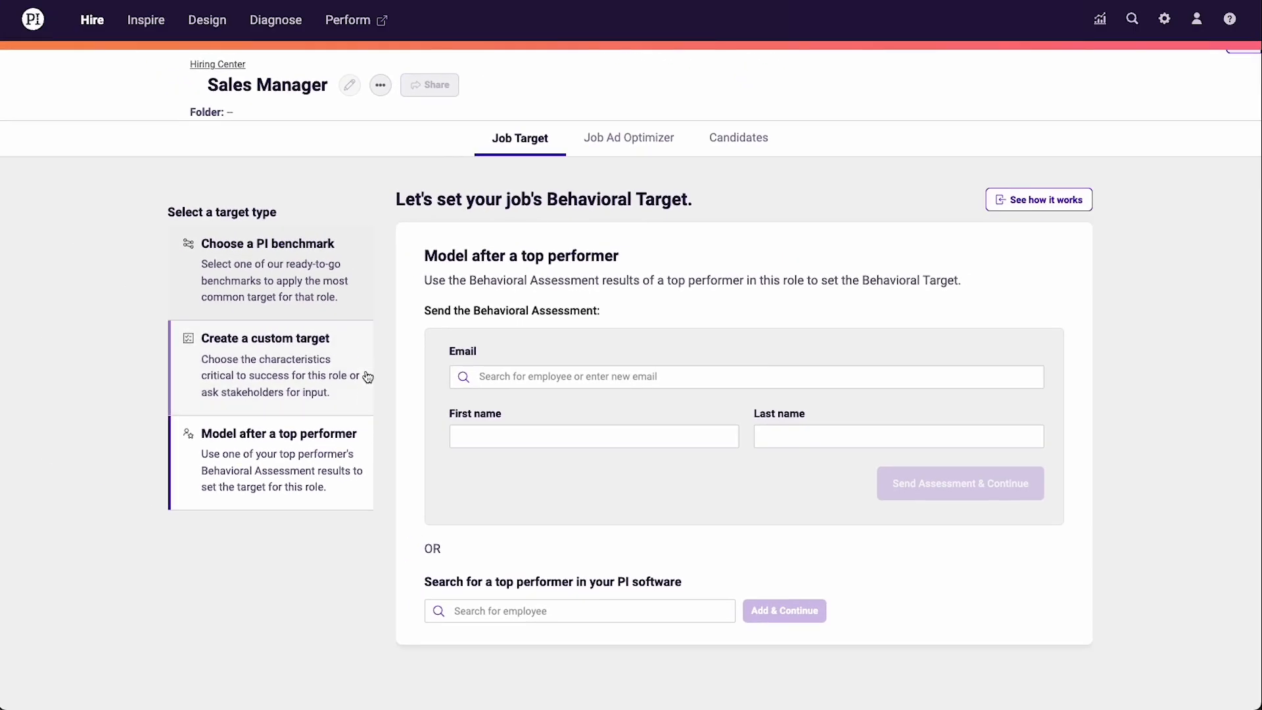
# Set up a collaborative custom target for the job, include yourself as a contributor, and send the stakeholder invites
pyautogui.click(368, 348)
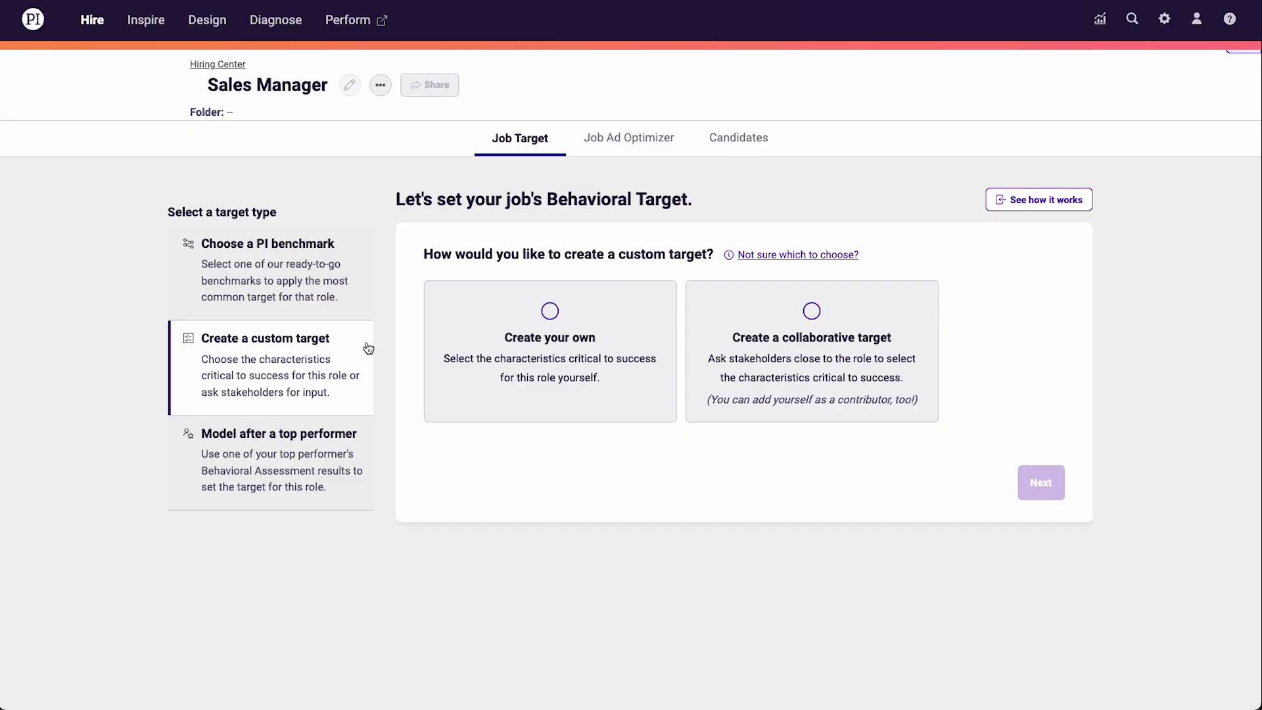
pyautogui.click(732, 358)
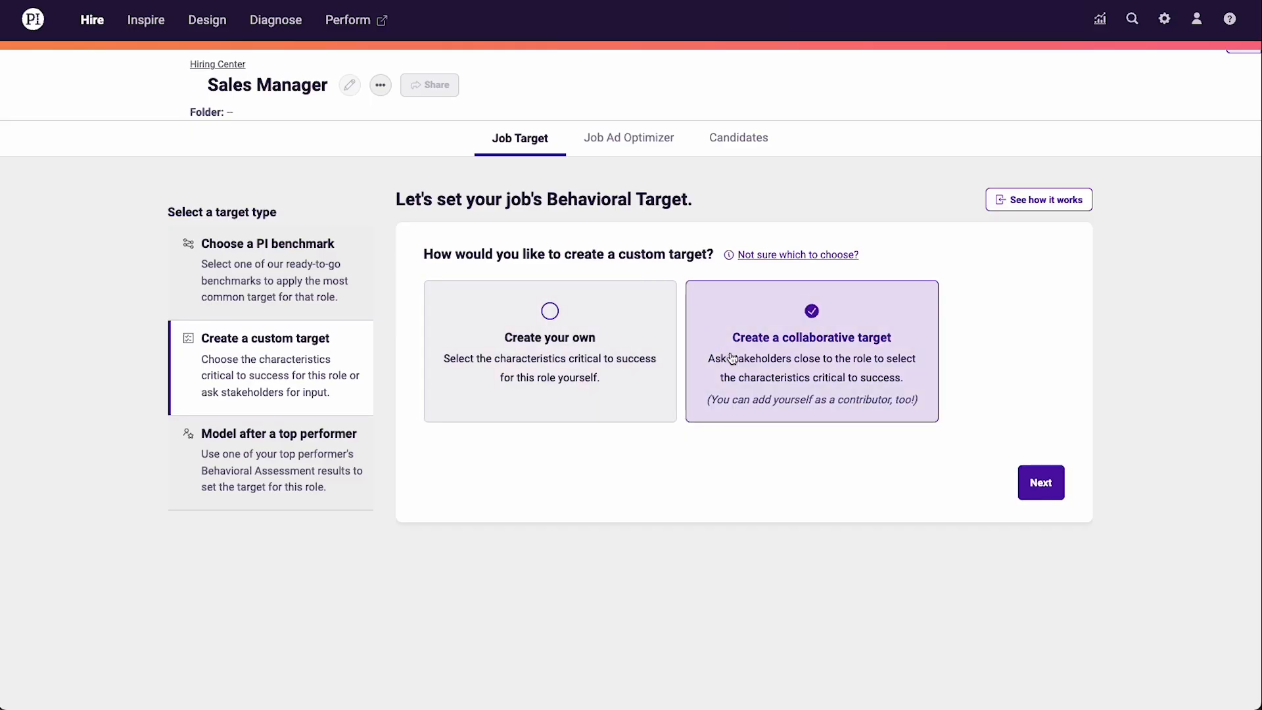
pyautogui.click(1043, 486)
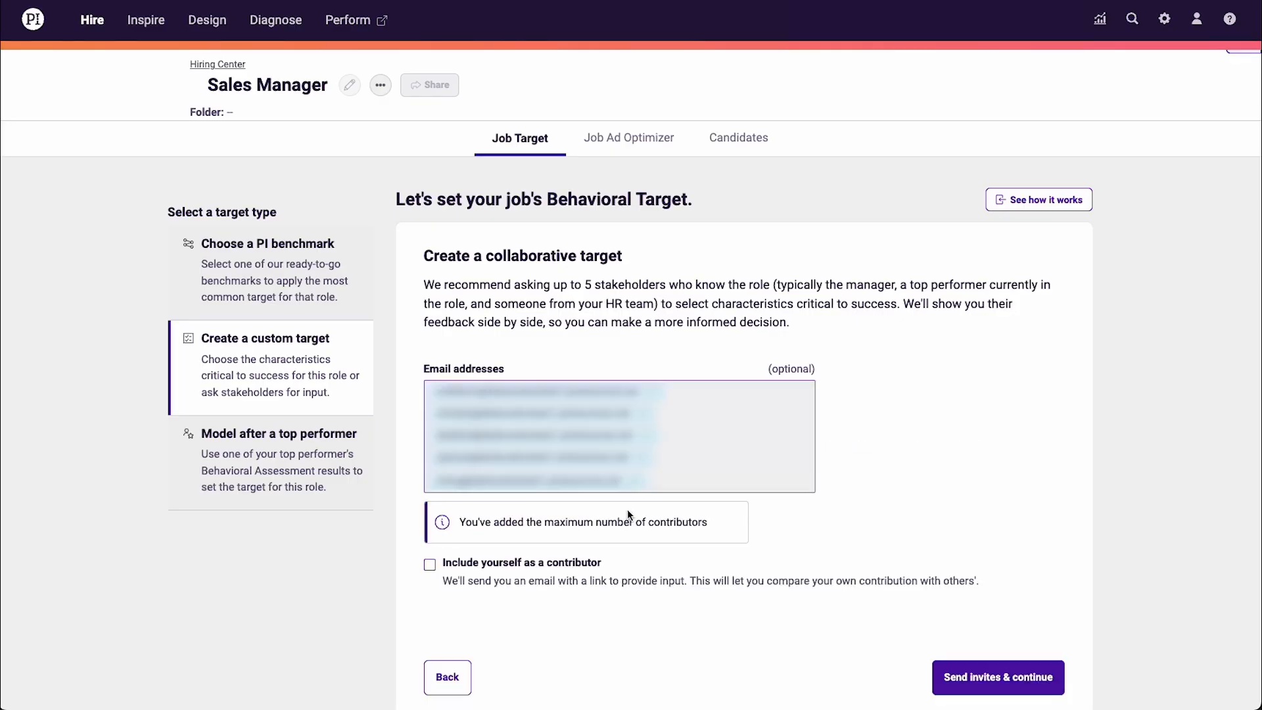
pyautogui.click(430, 565)
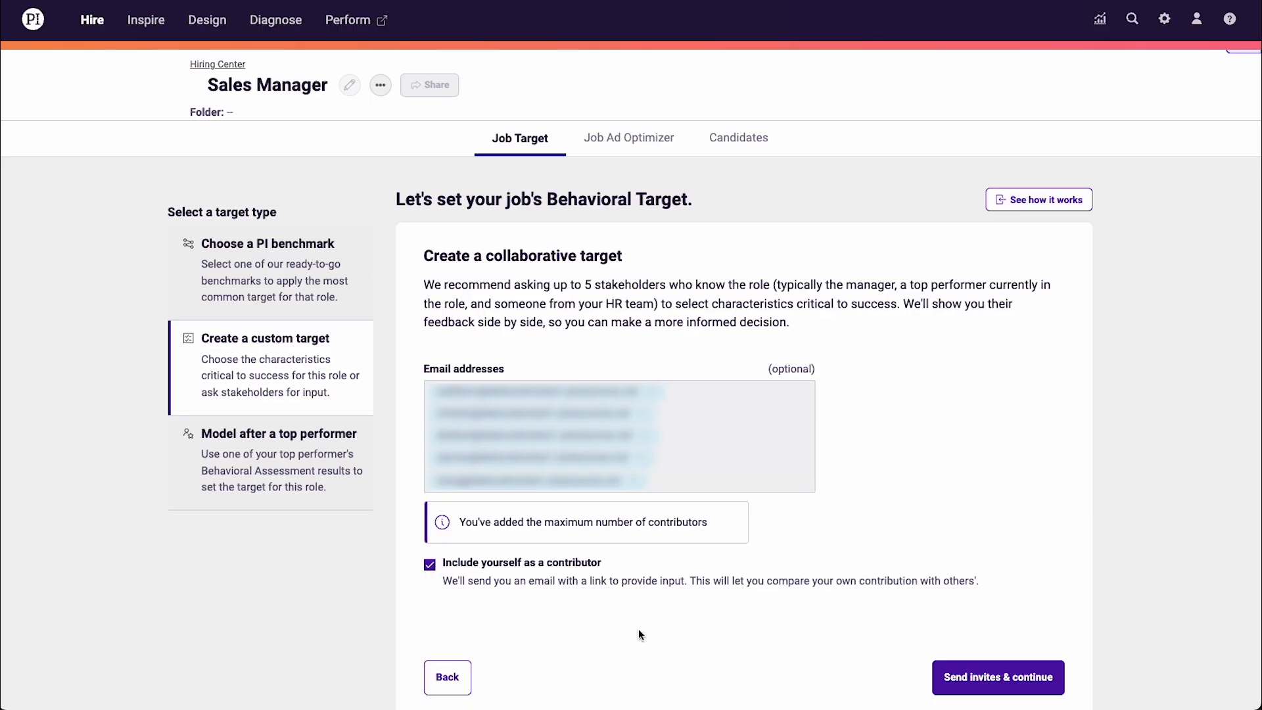
pyautogui.click(970, 674)
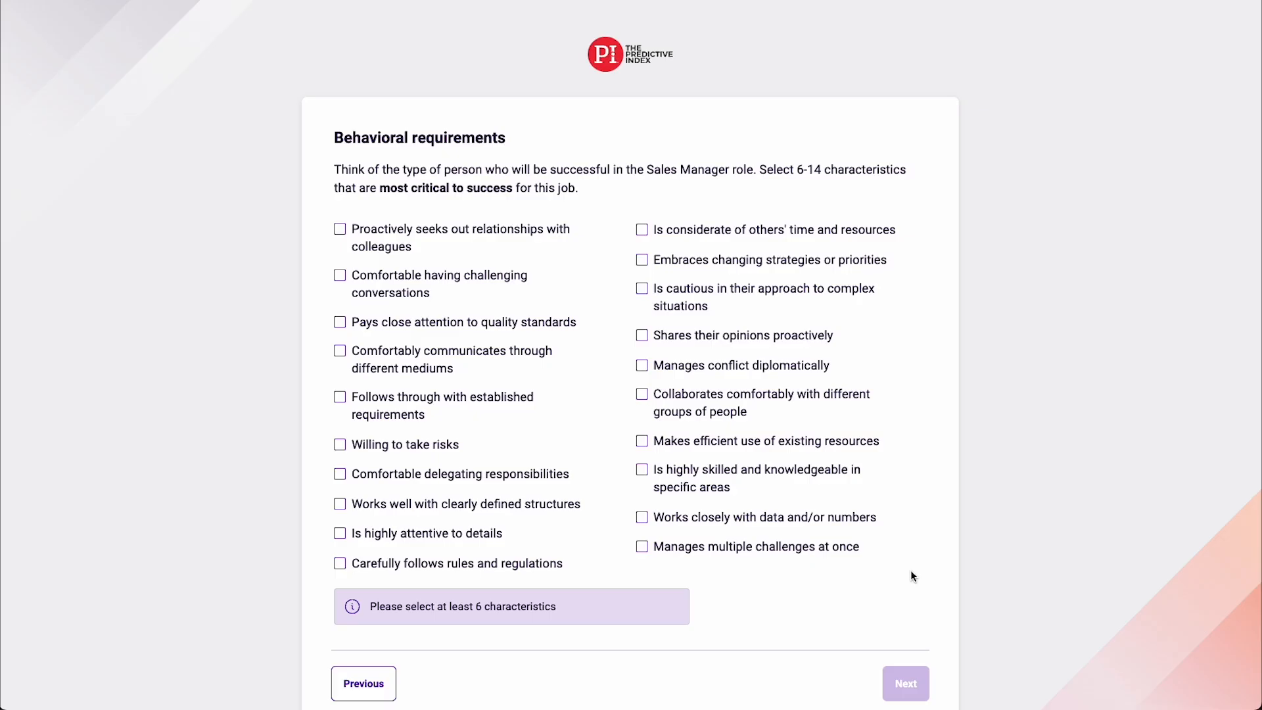
# Mark relationship seeking, challenging conversations, risk taking, changing priorities, sharing opinions and diplomatic conflict handling as critical for Sales Manager, and submit the survey
pyautogui.click(340, 230)
pyautogui.click(340, 275)
pyautogui.click(340, 445)
pyautogui.click(642, 260)
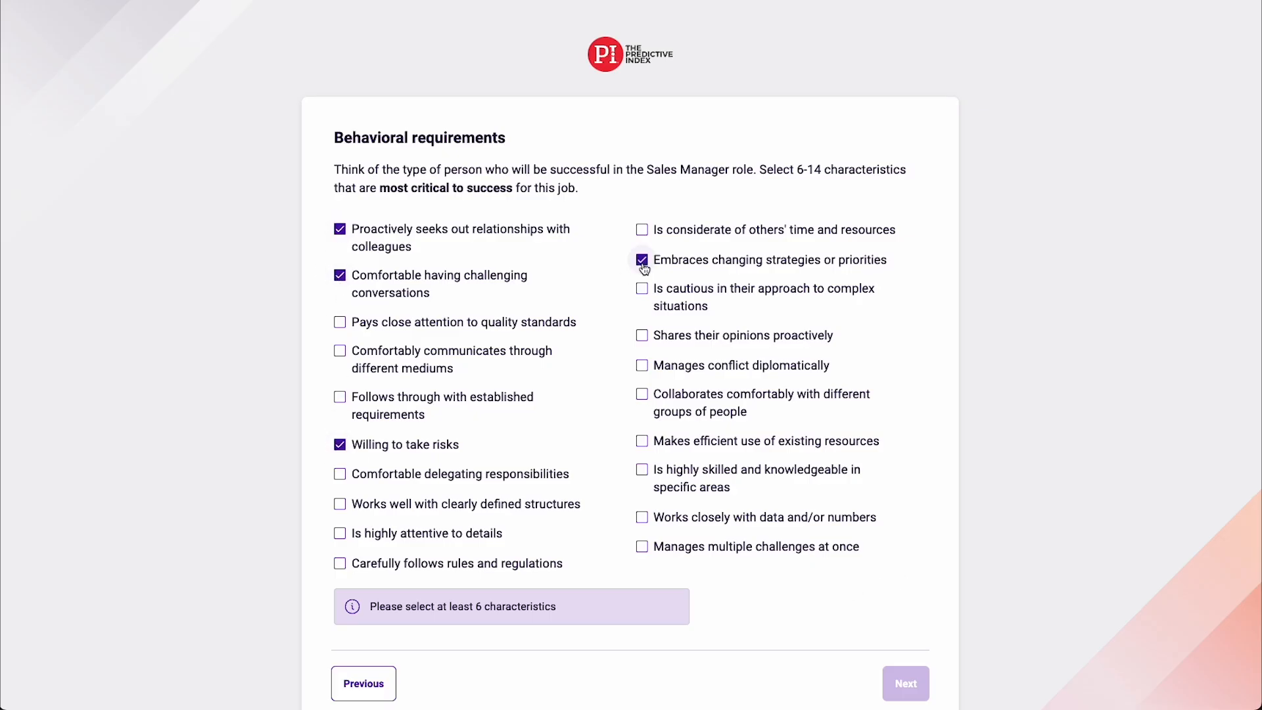
pyautogui.click(642, 336)
pyautogui.click(642, 366)
pyautogui.click(905, 684)
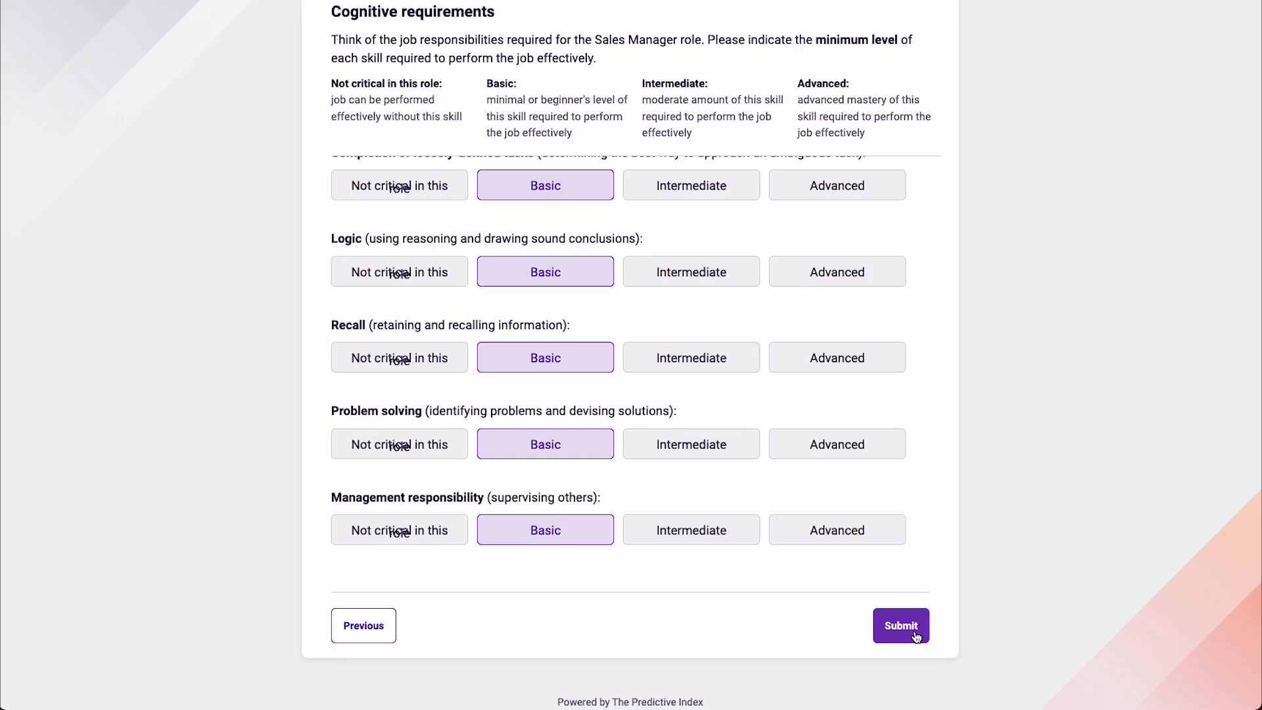
pyautogui.click(915, 632)
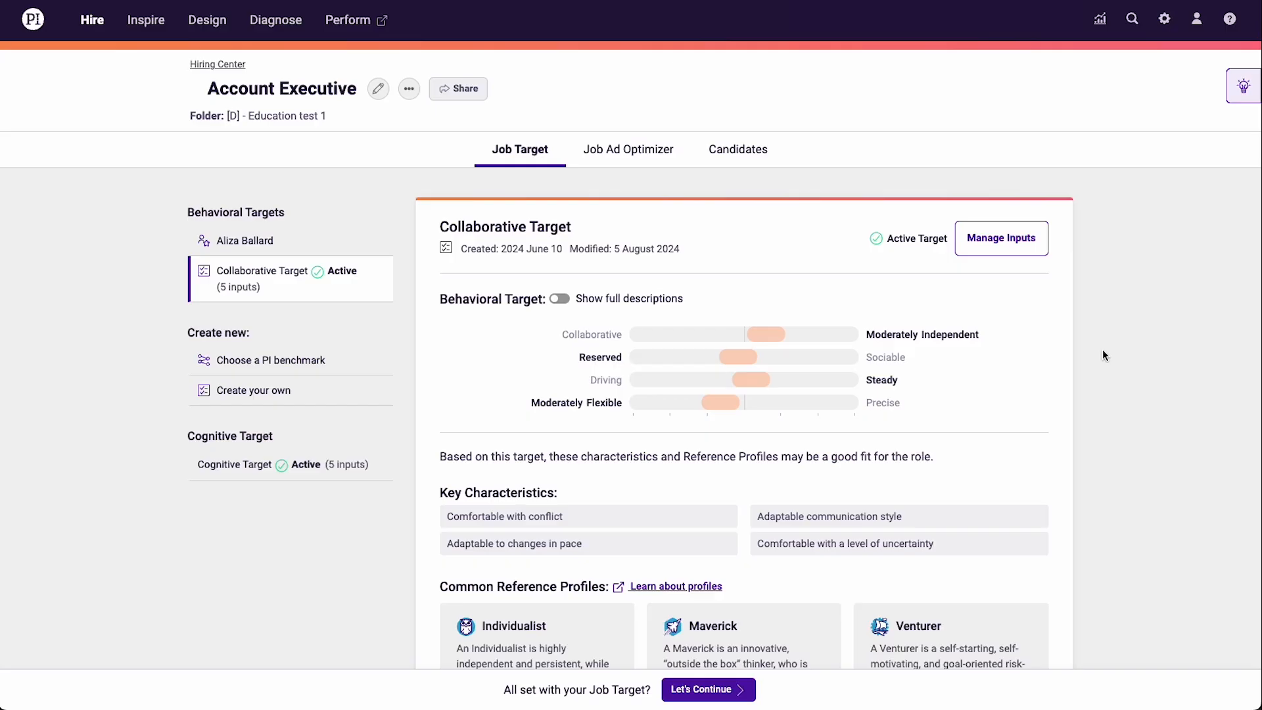
# Manage the Account Executive collaborative target's inputs so only the first three contributors count, excluding the last two
pyautogui.click(1013, 253)
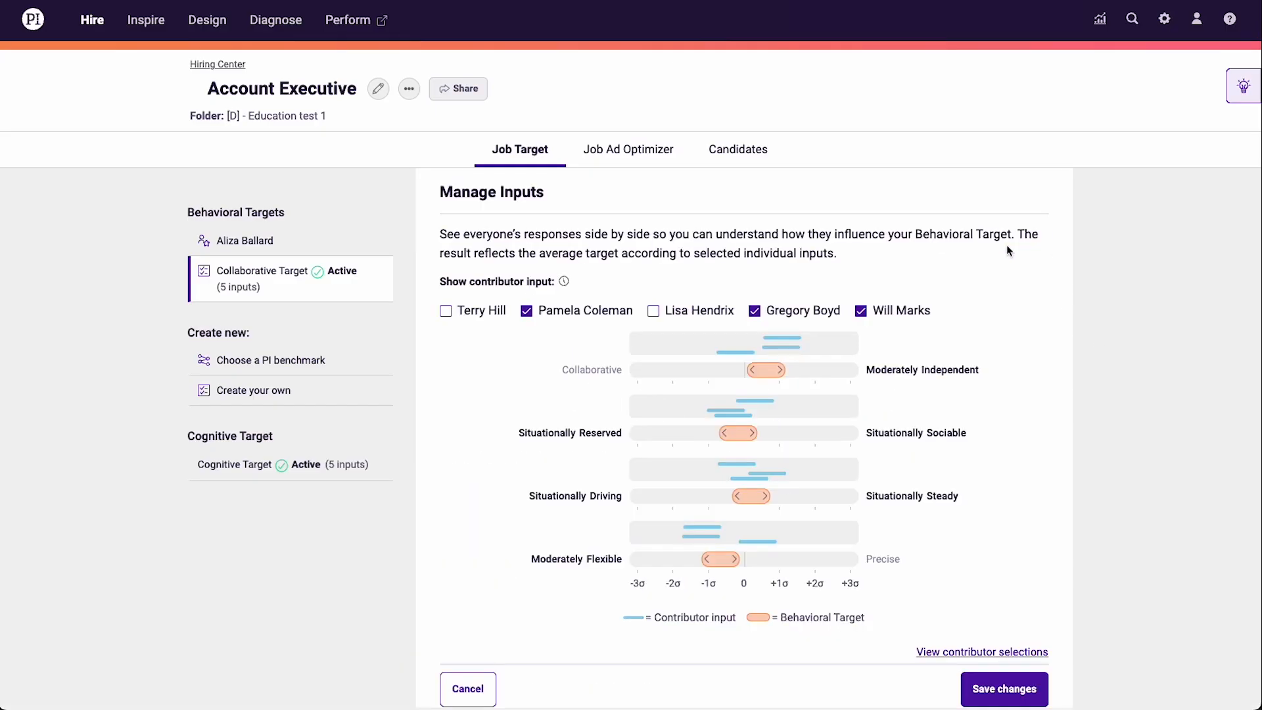
pyautogui.click(653, 311)
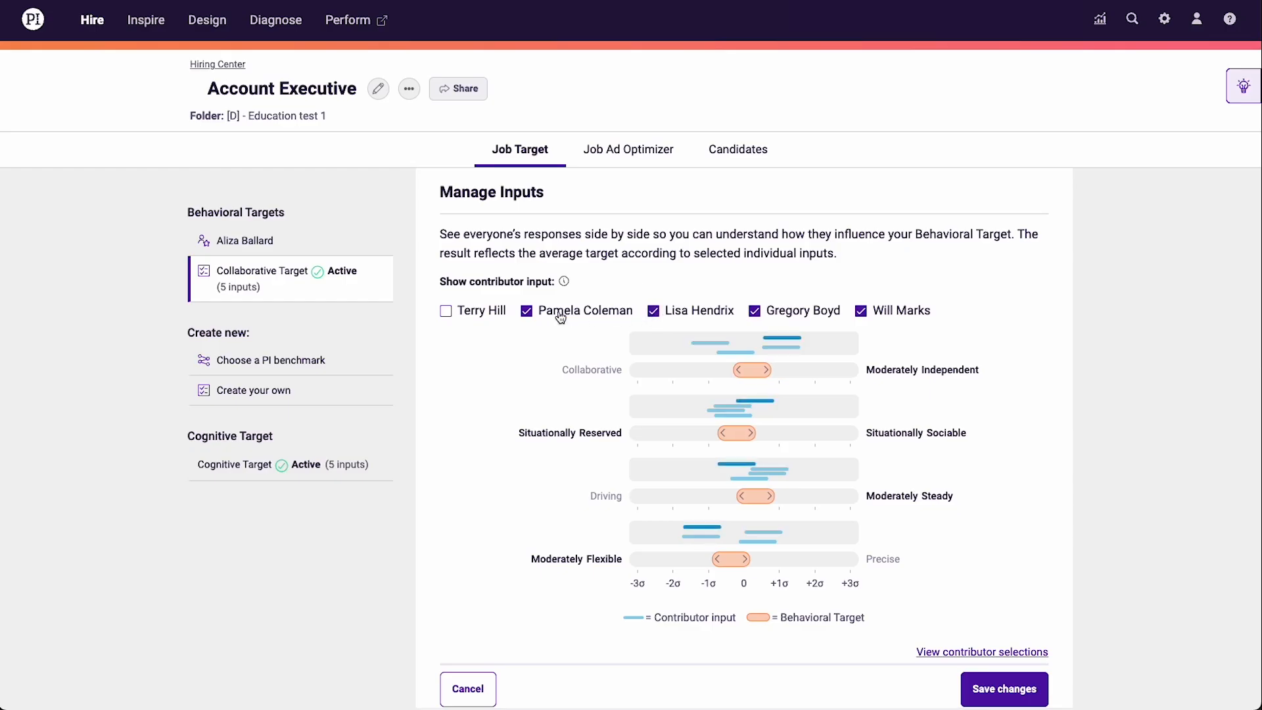
pyautogui.click(488, 314)
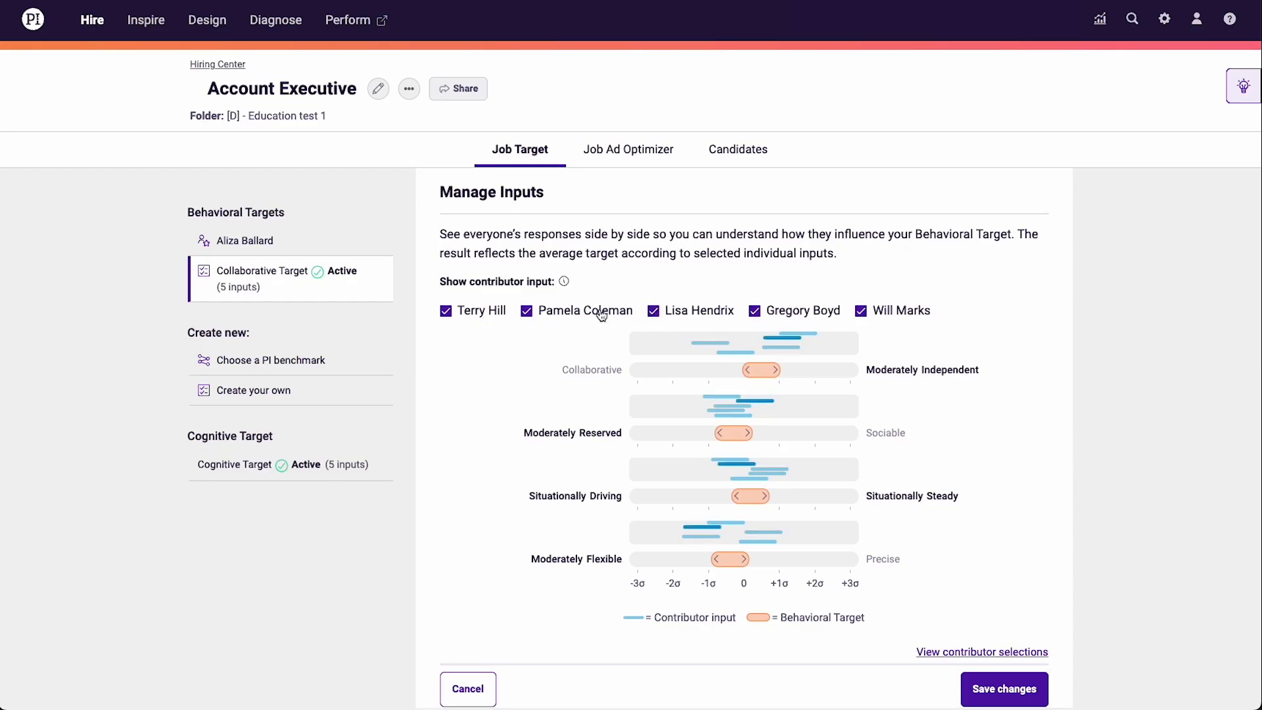
pyautogui.click(757, 312)
pyautogui.click(865, 311)
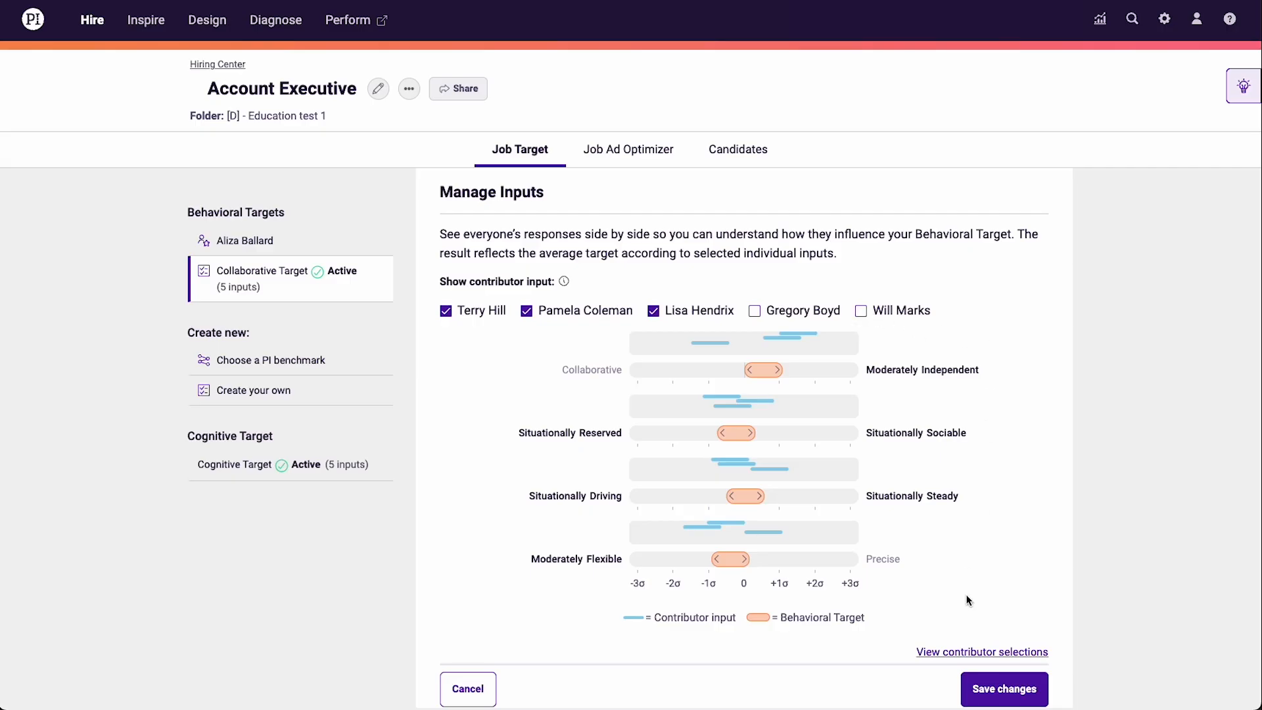
# View the contributor selections, shift the Behavioral Target ranges toward Independent, Reserved, Steady and Flexible, and save the changes
pyautogui.click(983, 651)
pyautogui.moveTo(761, 370); pyautogui.dragTo(791, 375)
pyautogui.moveTo(733, 435); pyautogui.dragTo(721, 435)
pyautogui.moveTo(740, 498); pyautogui.dragTo(764, 498)
pyautogui.moveTo(739, 560); pyautogui.dragTo(731, 560)
pyautogui.click(999, 677)
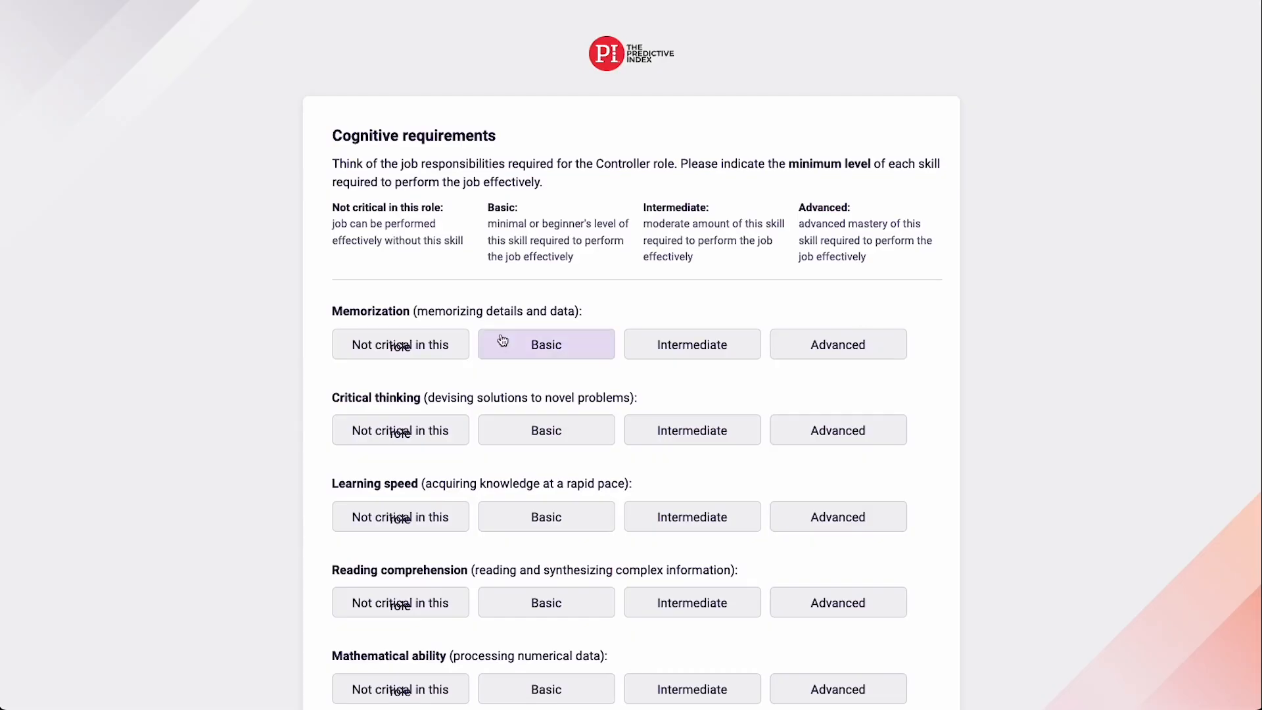
# Rate Memorization as not critical, Critical thinking and Learning speed as Basic, and Reading comprehension as Intermediate for the Controller role
pyautogui.click(454, 347)
pyautogui.click(544, 439)
pyautogui.click(578, 519)
pyautogui.click(693, 602)
# Rate the following four cognitive skills as Basic, Basic, not critical and Basic, in that order
pyautogui.scroll(-6, 692, 526)
pyautogui.click(554, 267)
pyautogui.click(546, 351)
pyautogui.click(439, 442)
pyautogui.click(547, 523)
# Rate the next four cognitive skills down the form as Basic, Basic, Intermediate and Basic
pyautogui.scroll(-5, 530, 535)
pyautogui.click(546, 263)
pyautogui.click(519, 346)
pyautogui.click(673, 440)
pyautogui.click(556, 522)
# Rate the remaining cognitive skills, with Management responsibility as not critical, and submit the cognitive requirements
pyautogui.scroll(-1, 578, 552)
pyautogui.click(579, 556)
pyautogui.scroll(-3, 572, 555)
pyautogui.click(440, 442)
pyautogui.click(537, 521)
pyautogui.scroll(-1, 536, 516)
pyautogui.click(400, 530)
pyautogui.click(914, 623)
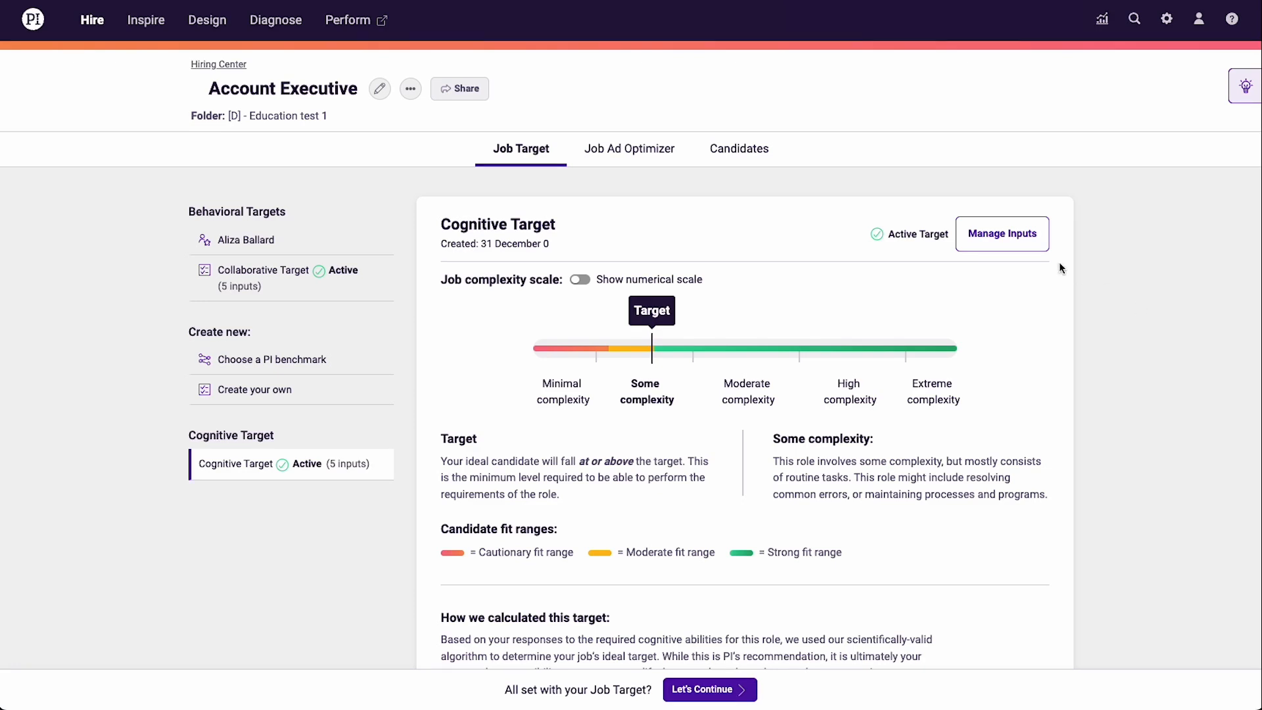
# Include every contributor's input in the Account Executive Cognitive Target, raise the target slightly within Some complexity, and save the changes
pyautogui.click(1030, 247)
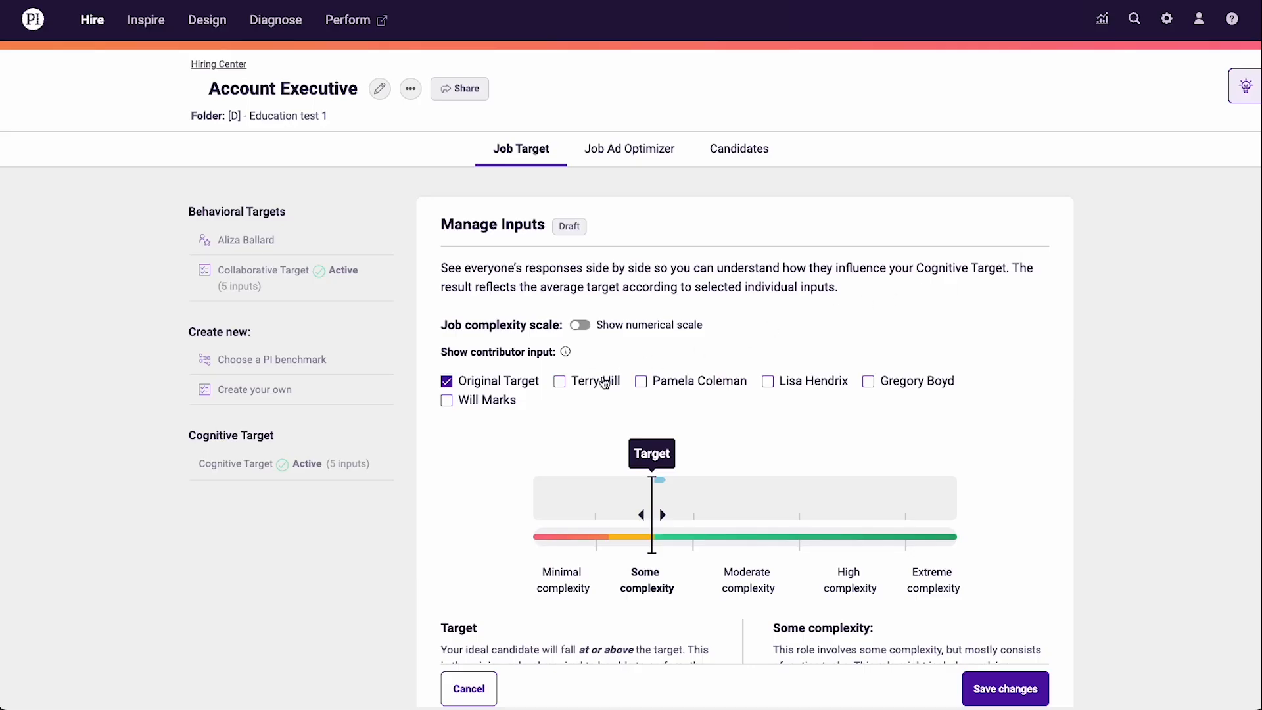
pyautogui.click(604, 383)
pyautogui.click(717, 387)
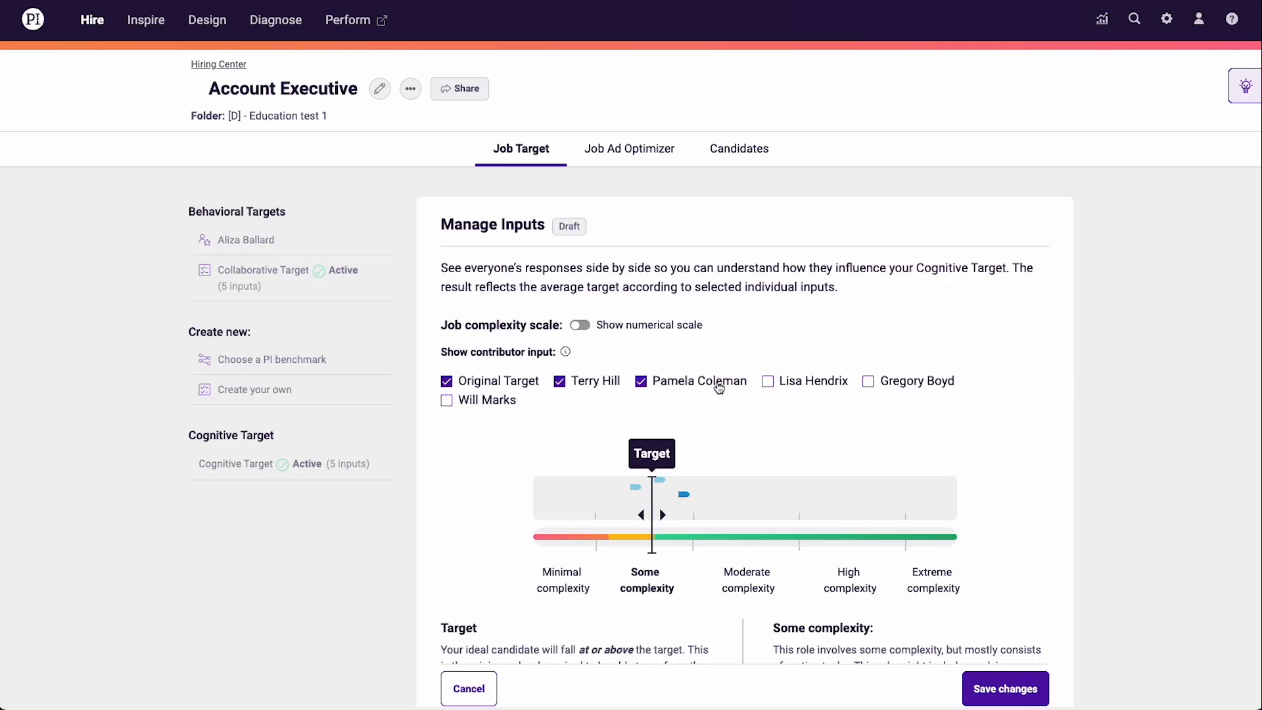
pyautogui.click(800, 386)
pyautogui.click(908, 386)
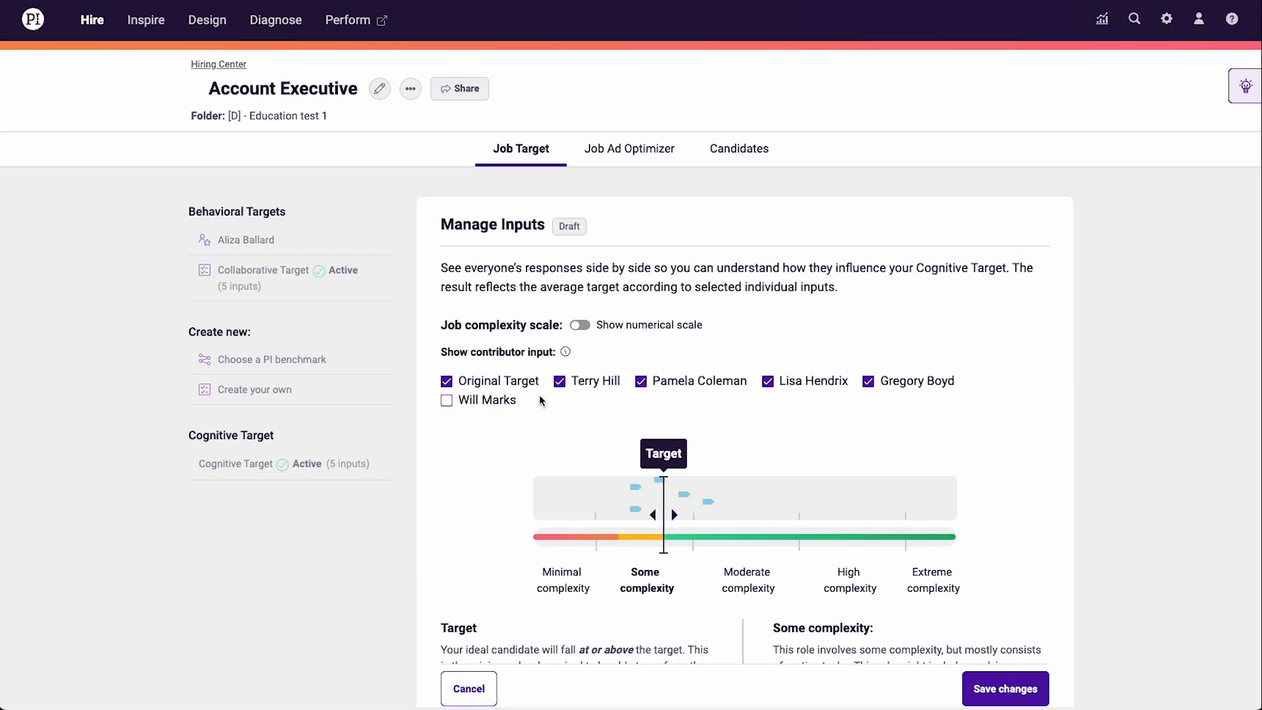
pyautogui.click(483, 401)
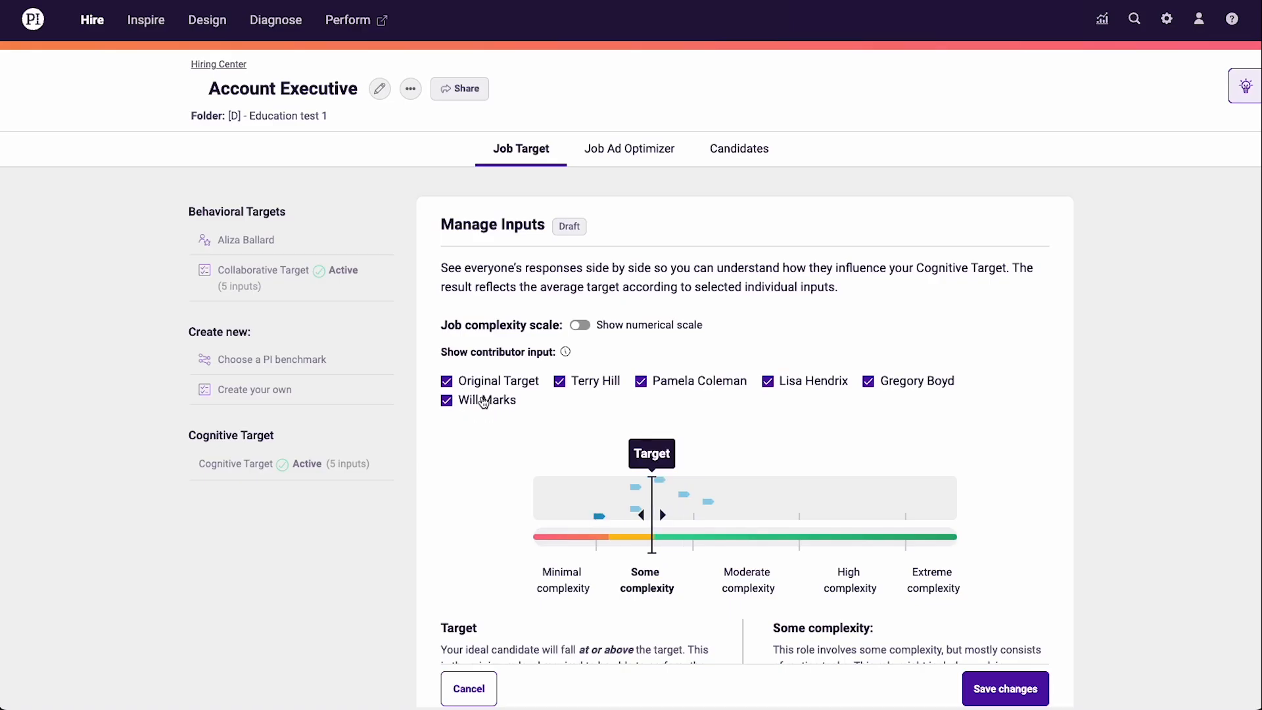
pyautogui.moveTo(651, 453); pyautogui.dragTo(677, 455)
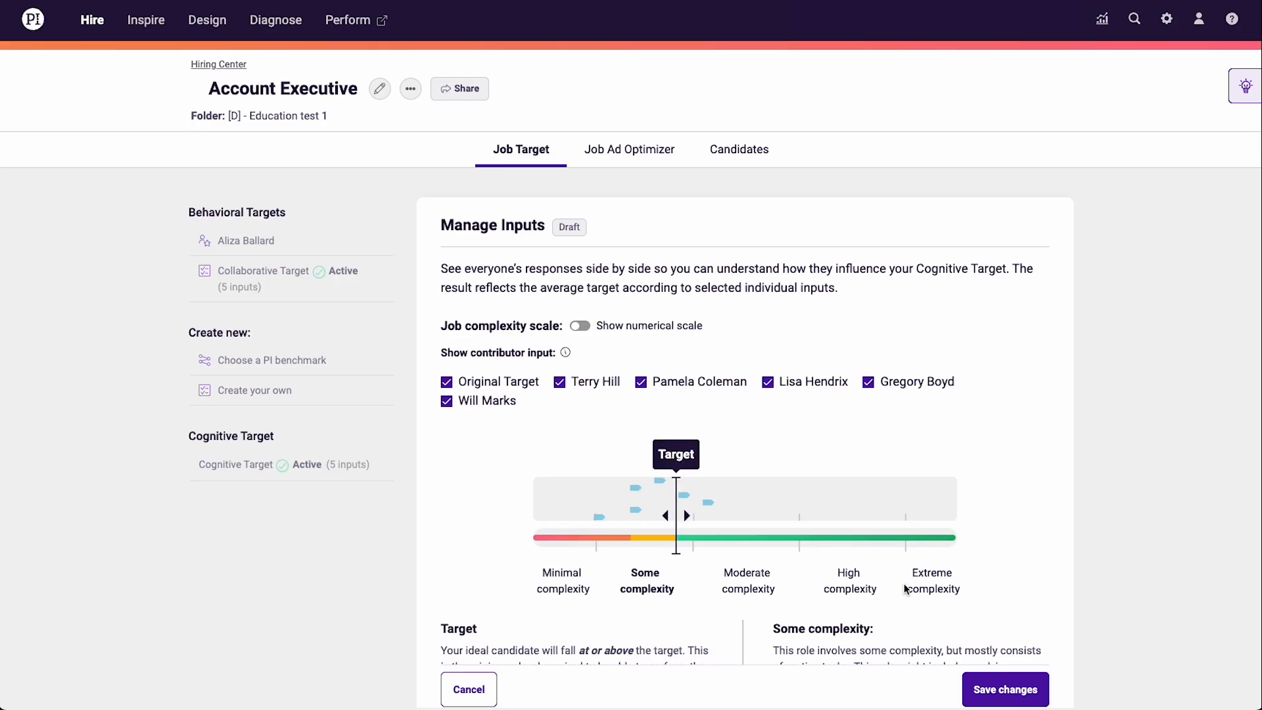
pyautogui.click(1000, 687)
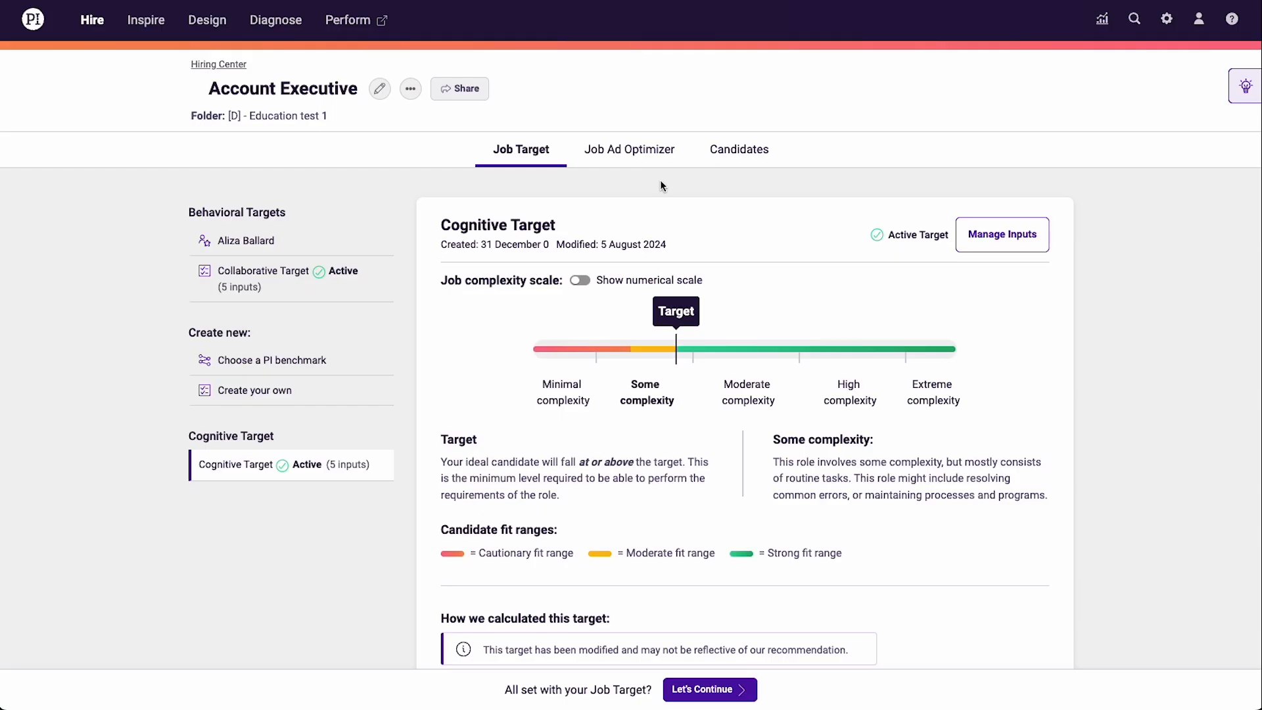
# Paste the Account Executive job ad text into the Job Ad Optimizer and analyze it
pyautogui.click(641, 152)
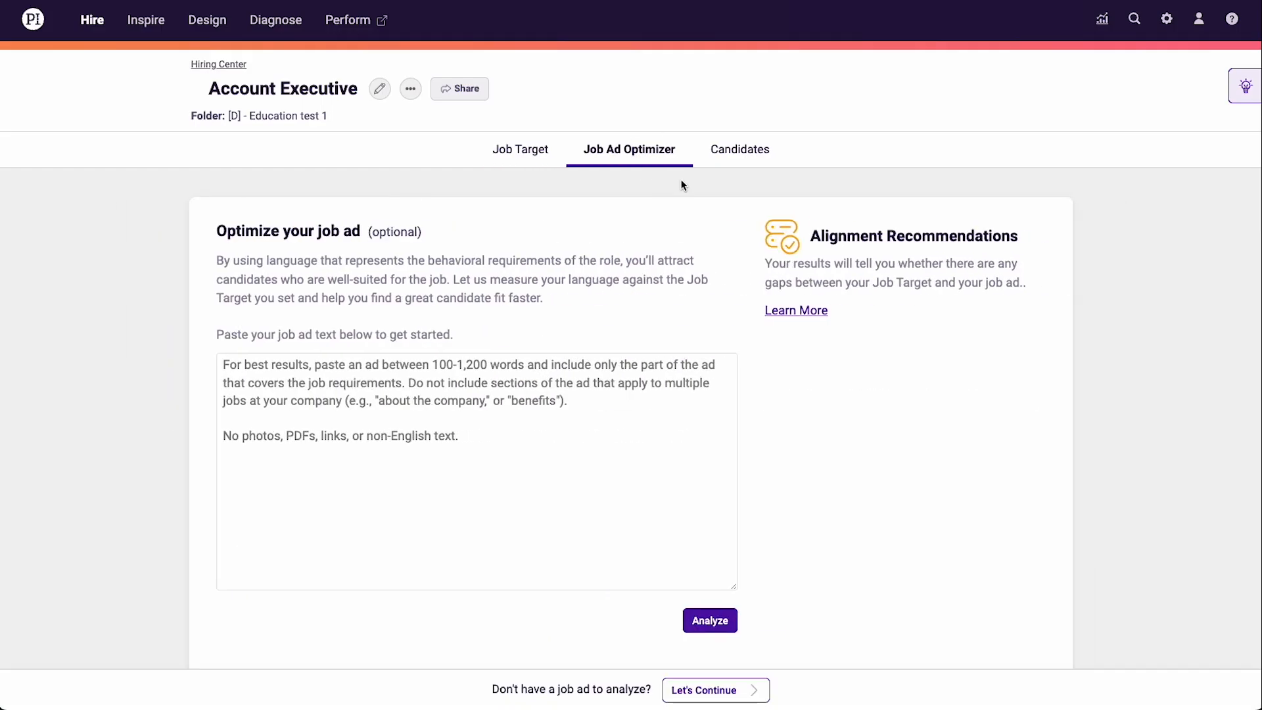
pyautogui.click(492, 376)
pyautogui.hotkey('ctrl', 'v')
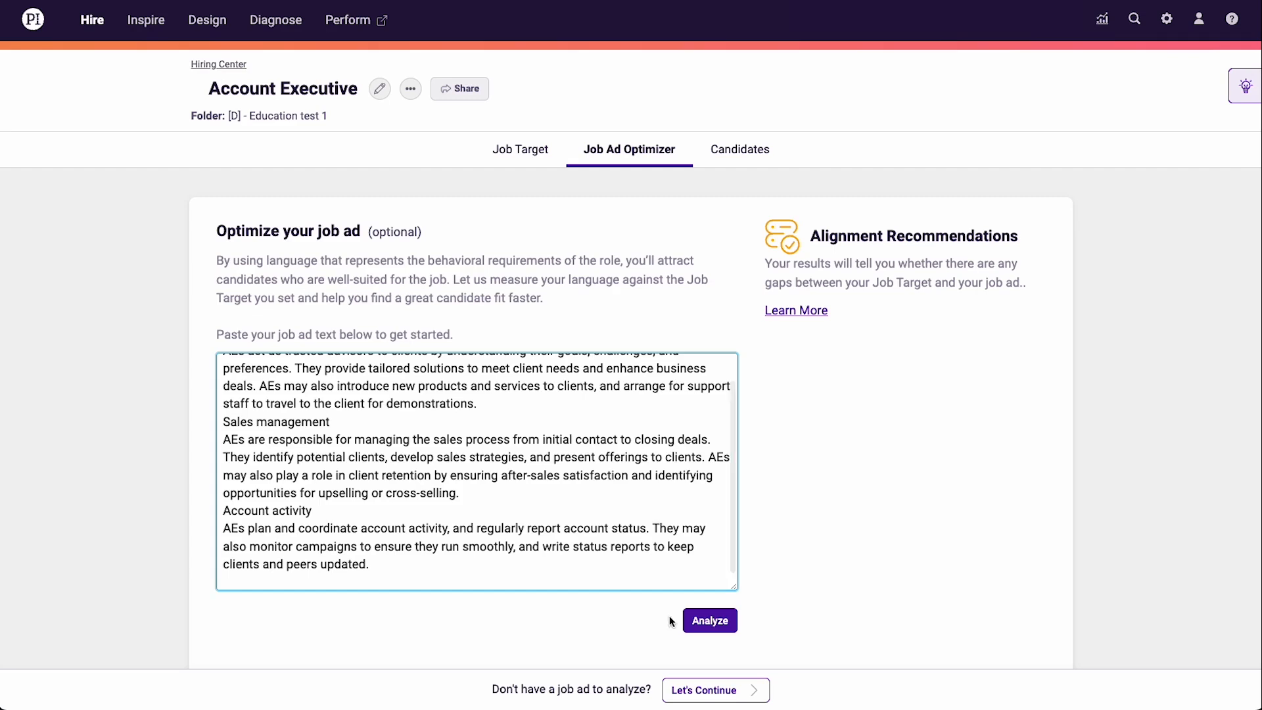
pyautogui.click(694, 618)
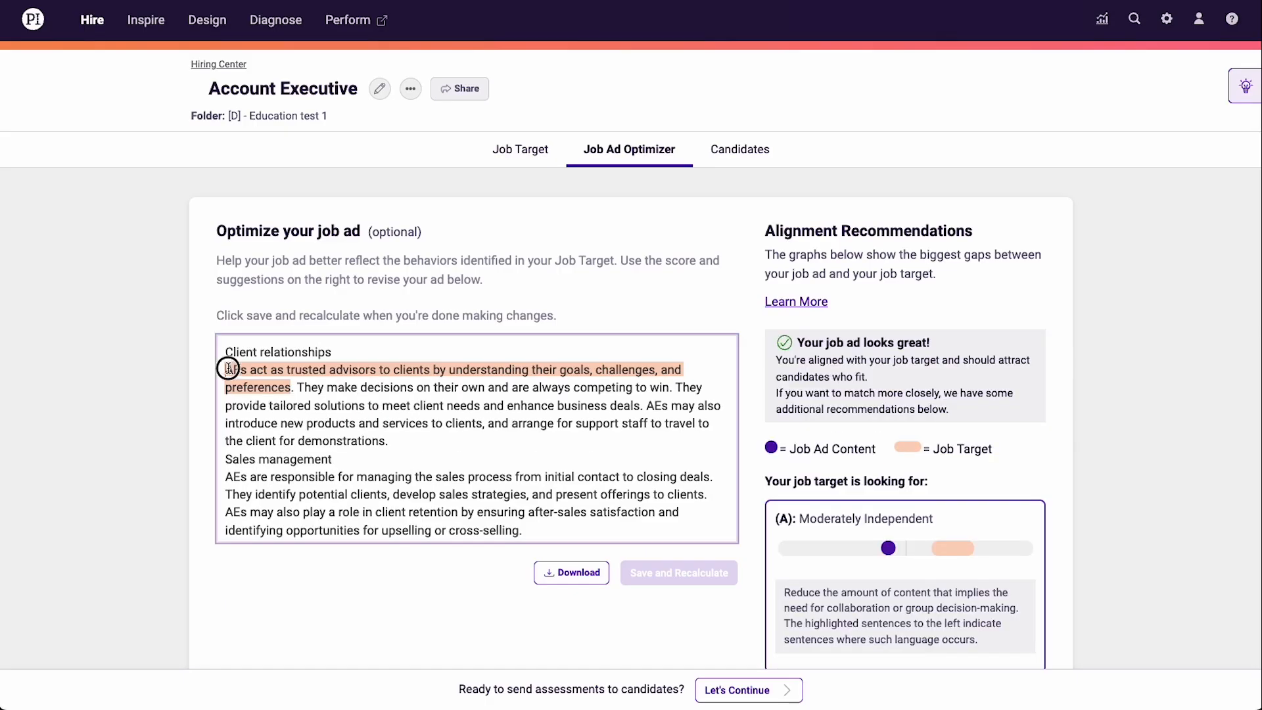
# Delete the highlighted trusted-advisors sentence under Client relationships and the highlighted sentence under Account activity, saving and recalculating after each removal
pyautogui.moveTo(225, 370); pyautogui.dragTo(296, 386)
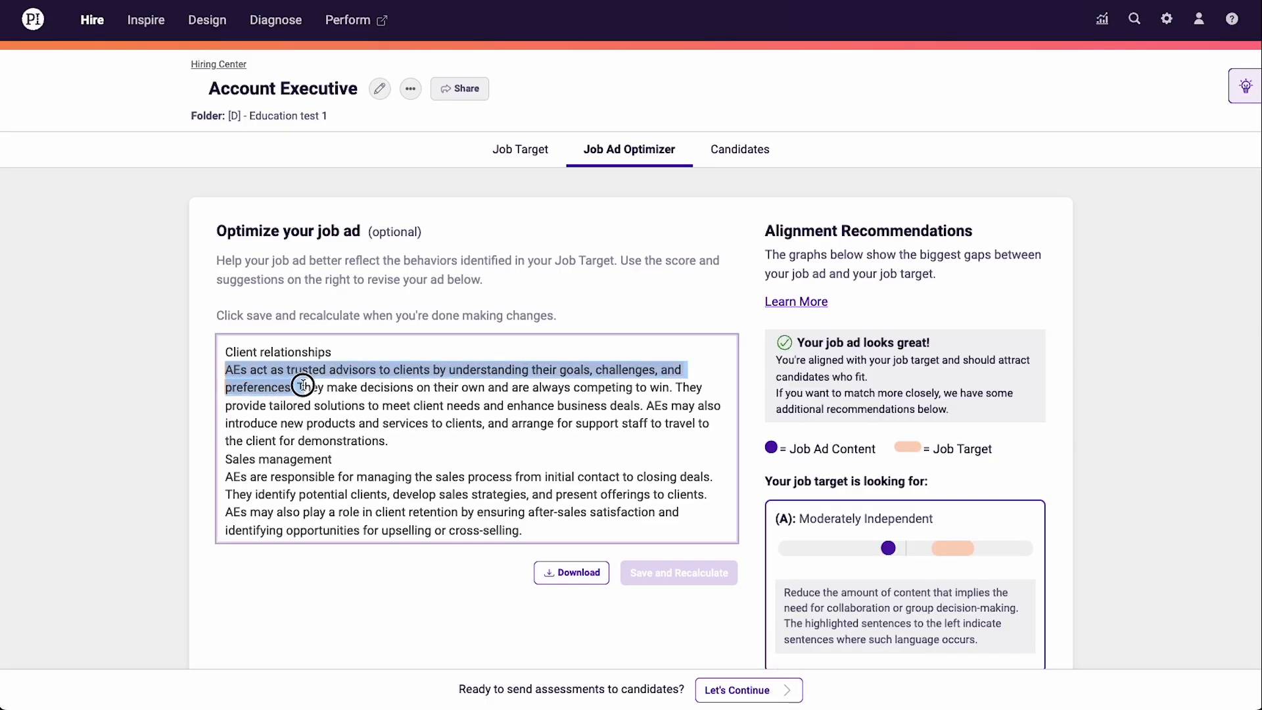
pyautogui.press('BackSpace')
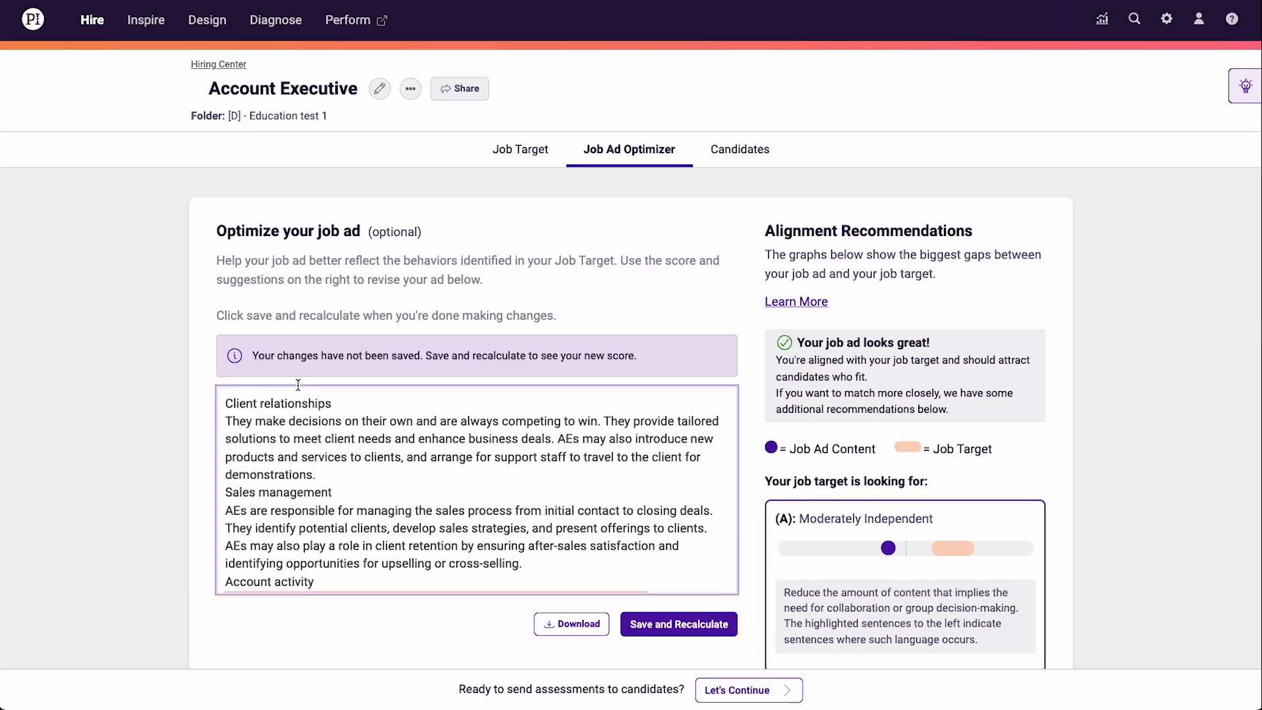
pyautogui.click(680, 631)
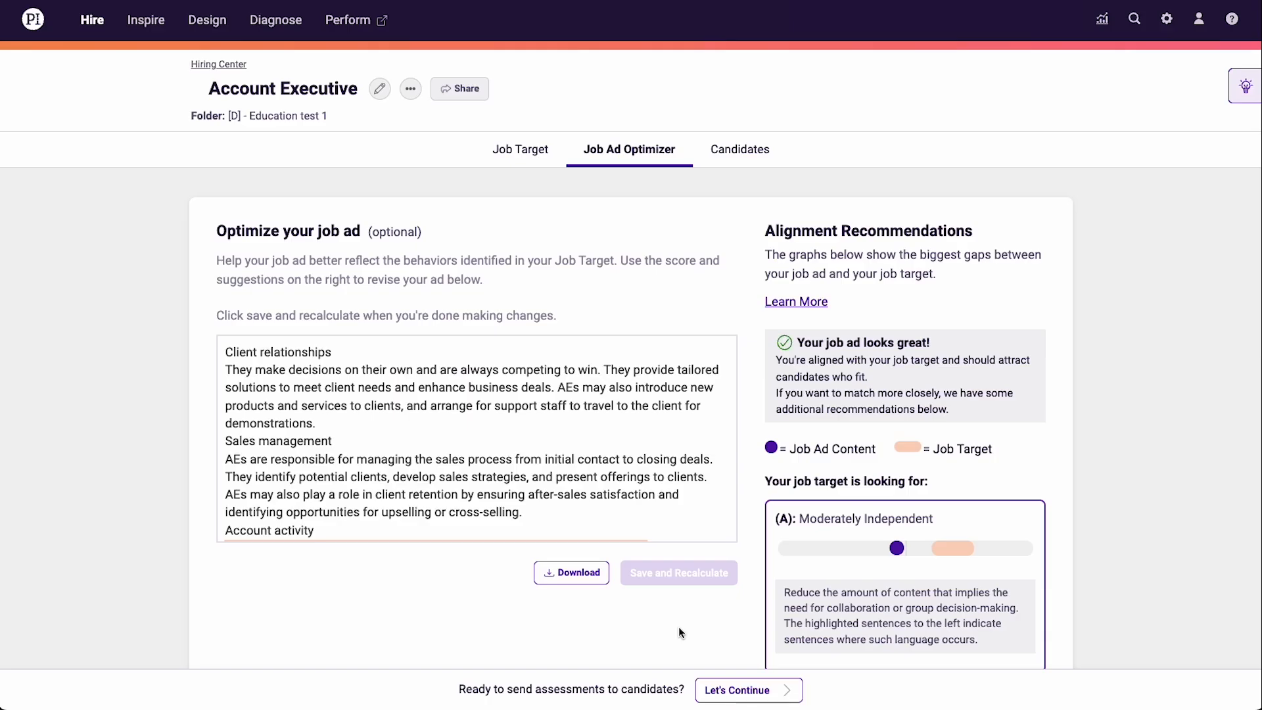
pyautogui.scroll(-3, 263, 469)
pyautogui.moveTo(225, 463); pyautogui.dragTo(654, 463)
pyautogui.press('BackSpace')
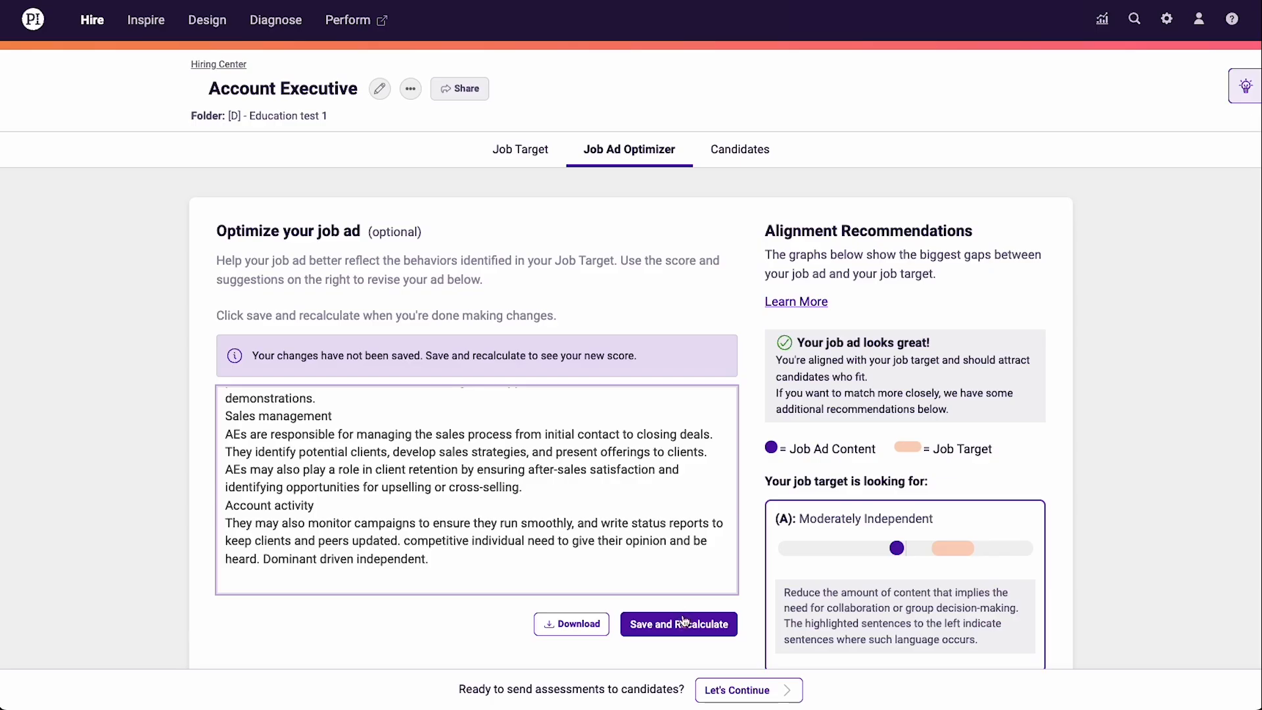
pyautogui.click(682, 620)
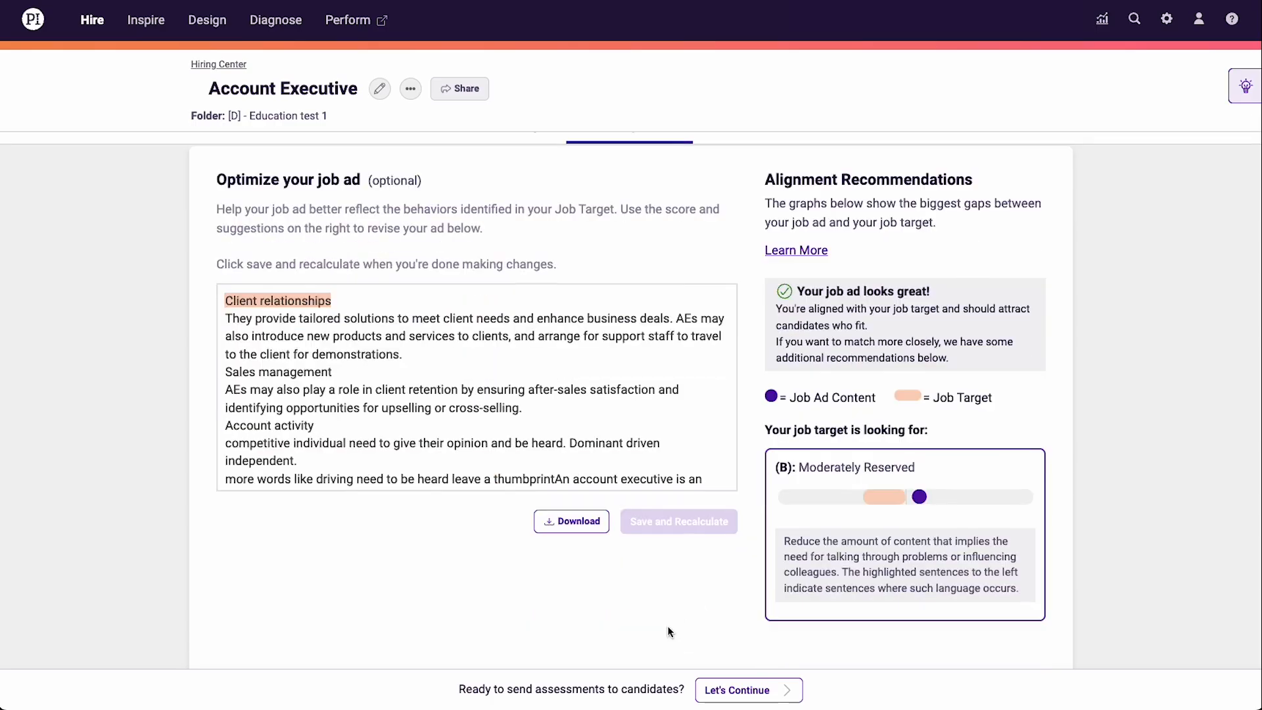
# Delete the highlighted "Client relationships" heading from the job ad and save and recalculate its alignment
pyautogui.tripleClick(265, 301)
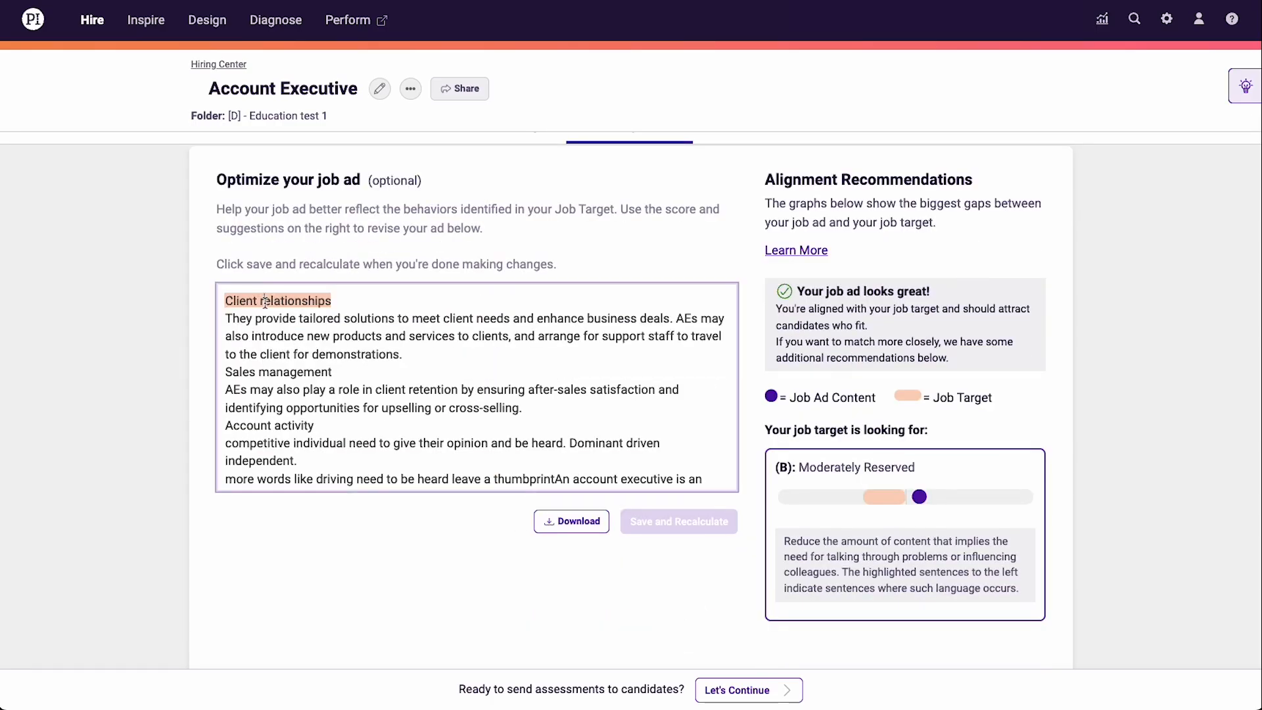
pyautogui.press('BackSpace')
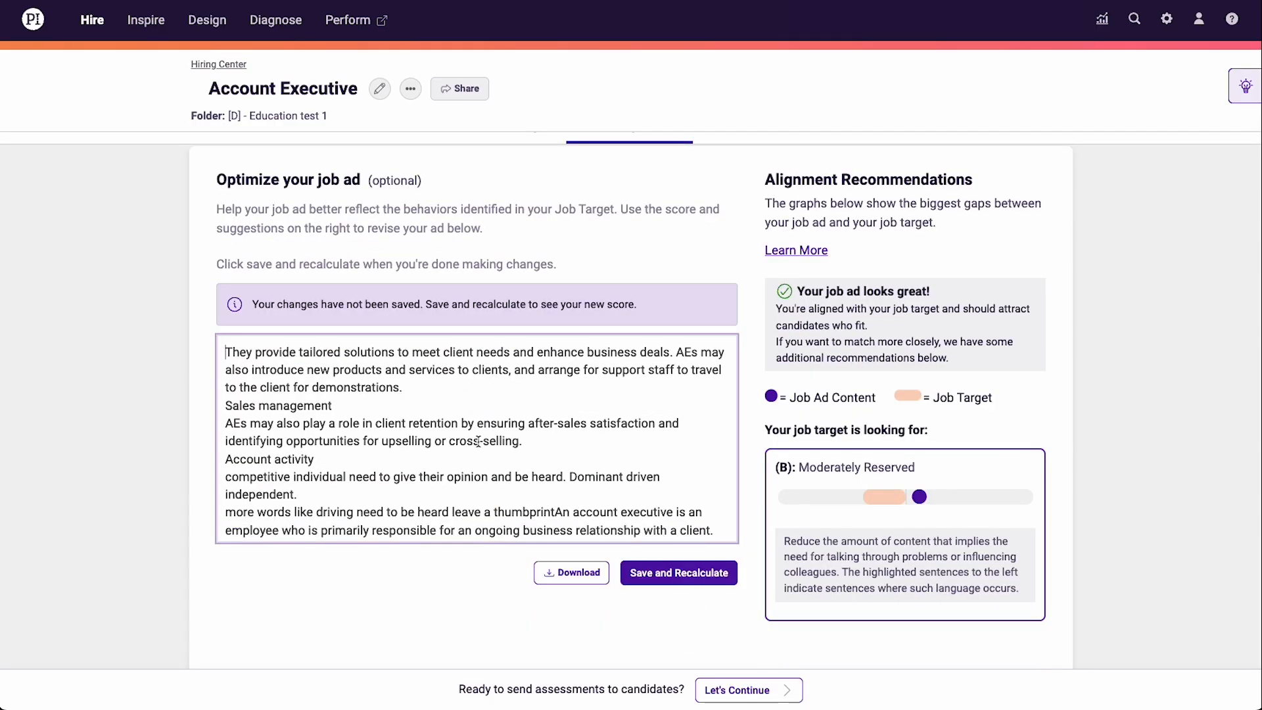
pyautogui.click(695, 572)
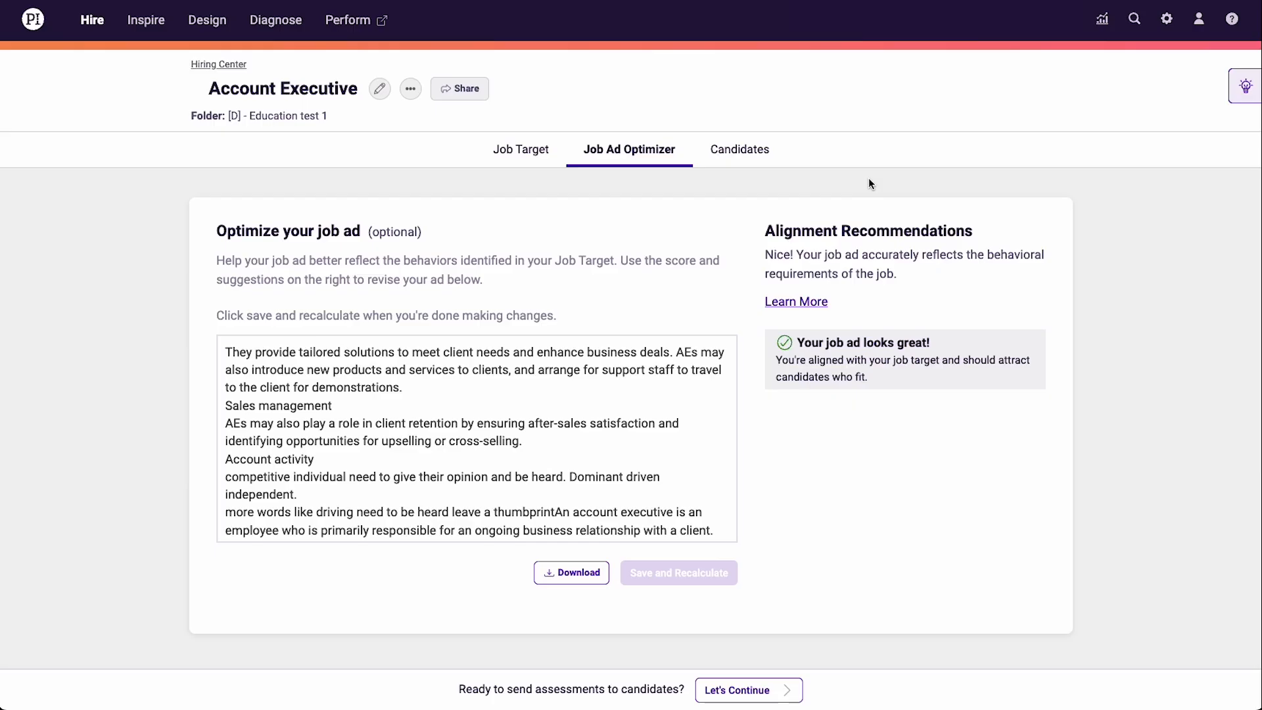
# View the Account Executive job's candidates and its Add Candidates options, and return to the Hiring Center
pyautogui.click(753, 158)
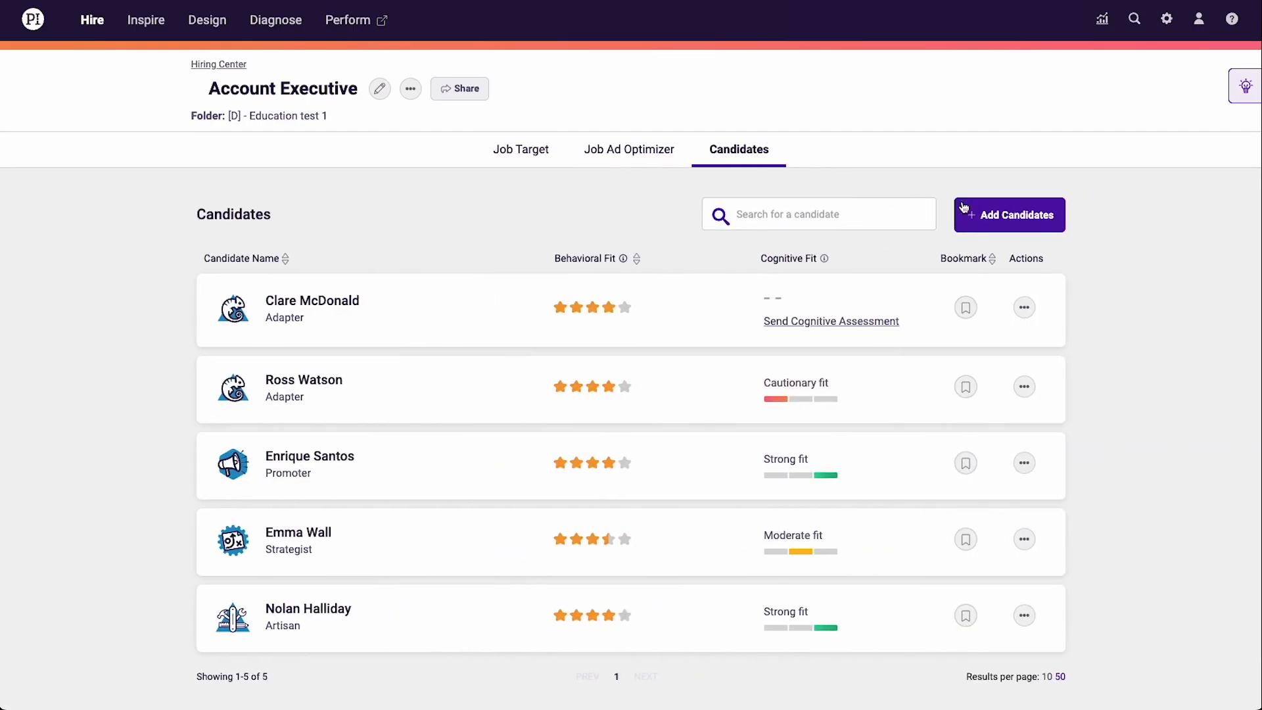
pyautogui.click(1013, 222)
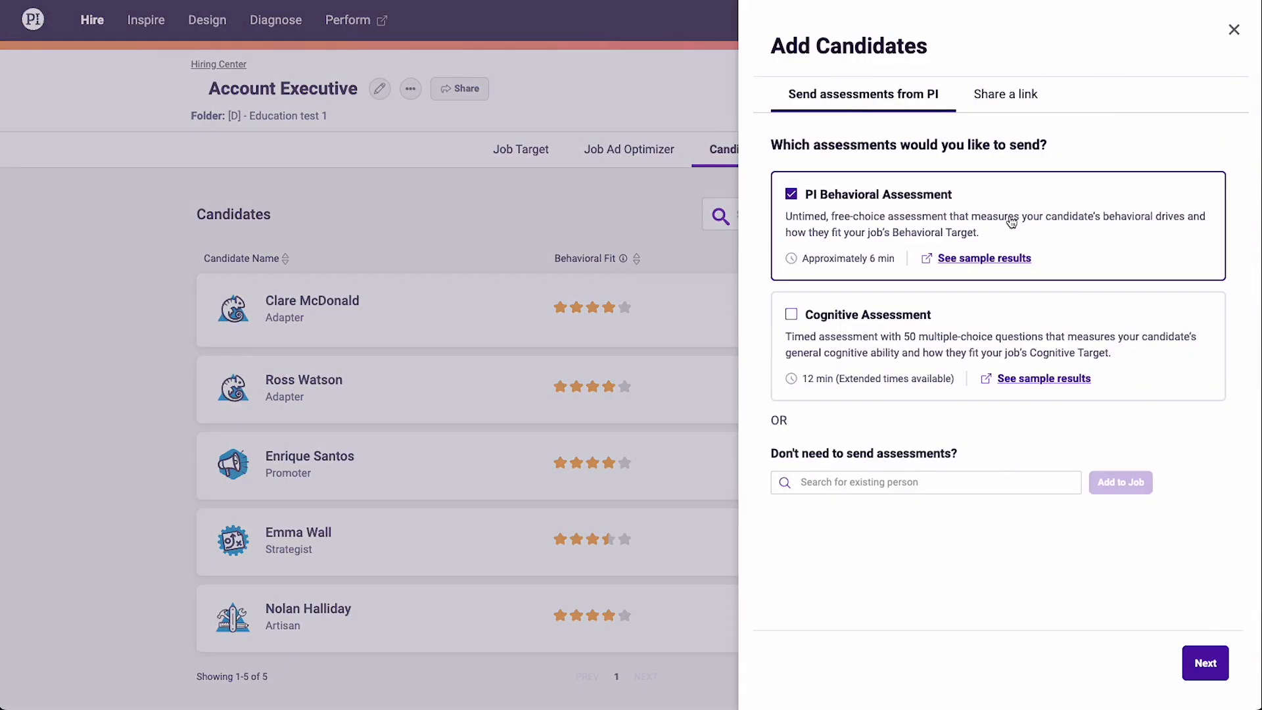
pyautogui.click(1234, 30)
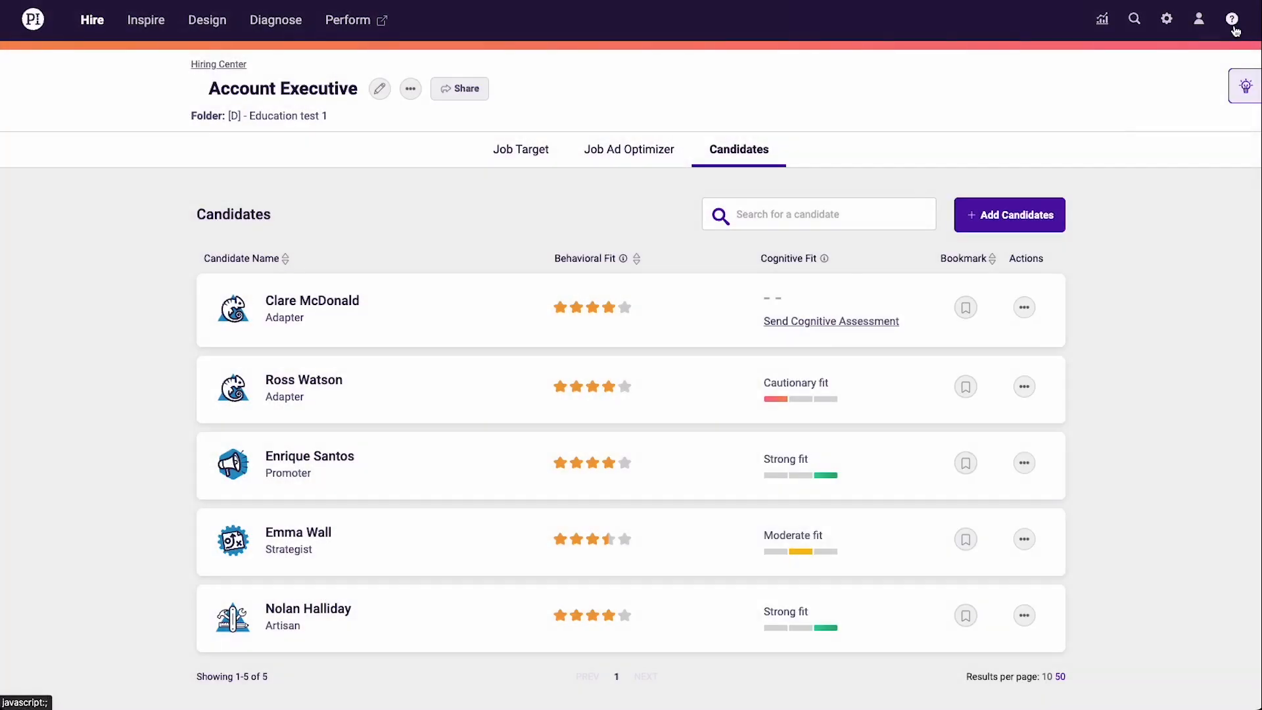
pyautogui.click(221, 63)
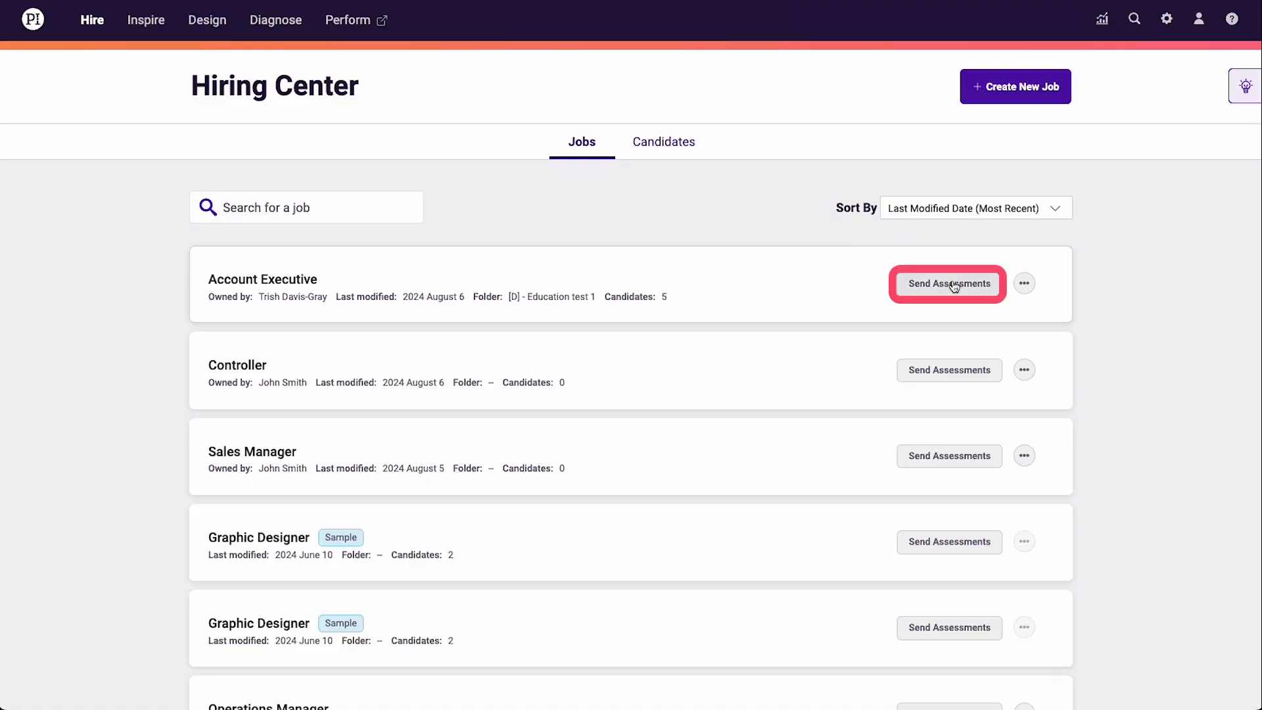
# Compare sending assessments from PI with sharing a link for the Account Executive job
pyautogui.click(954, 286)
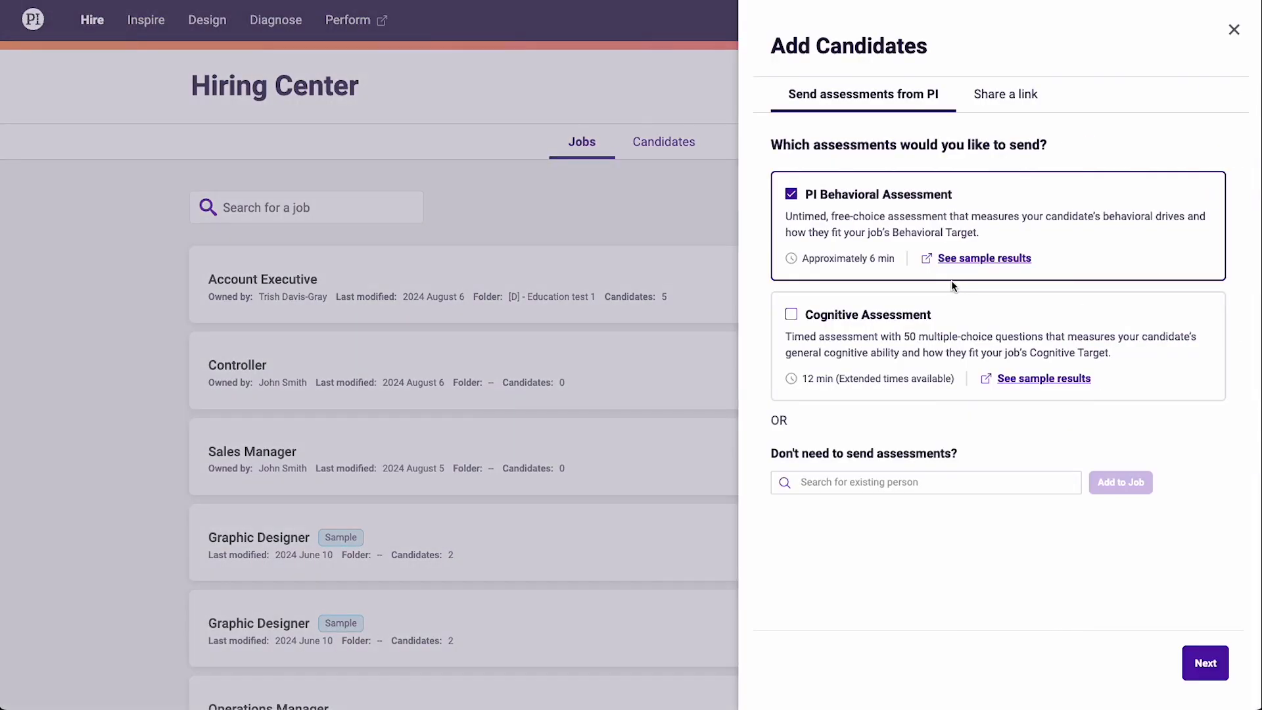
pyautogui.click(1002, 98)
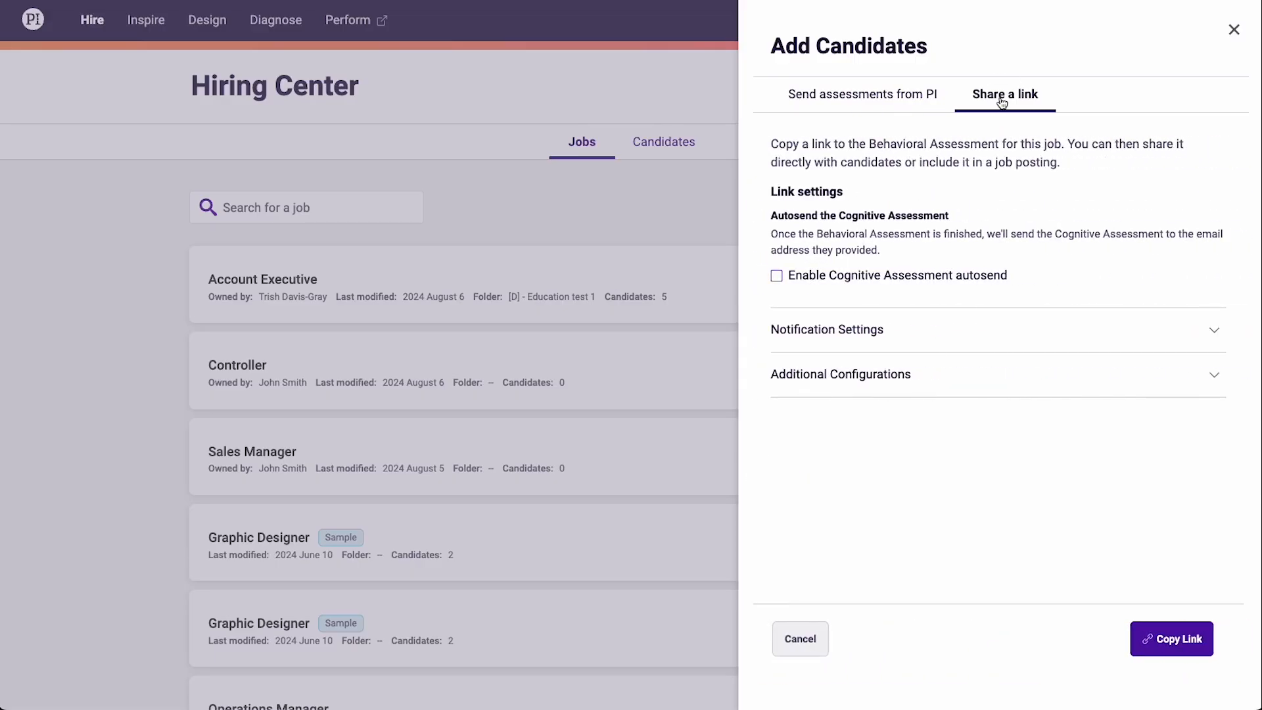
pyautogui.click(908, 99)
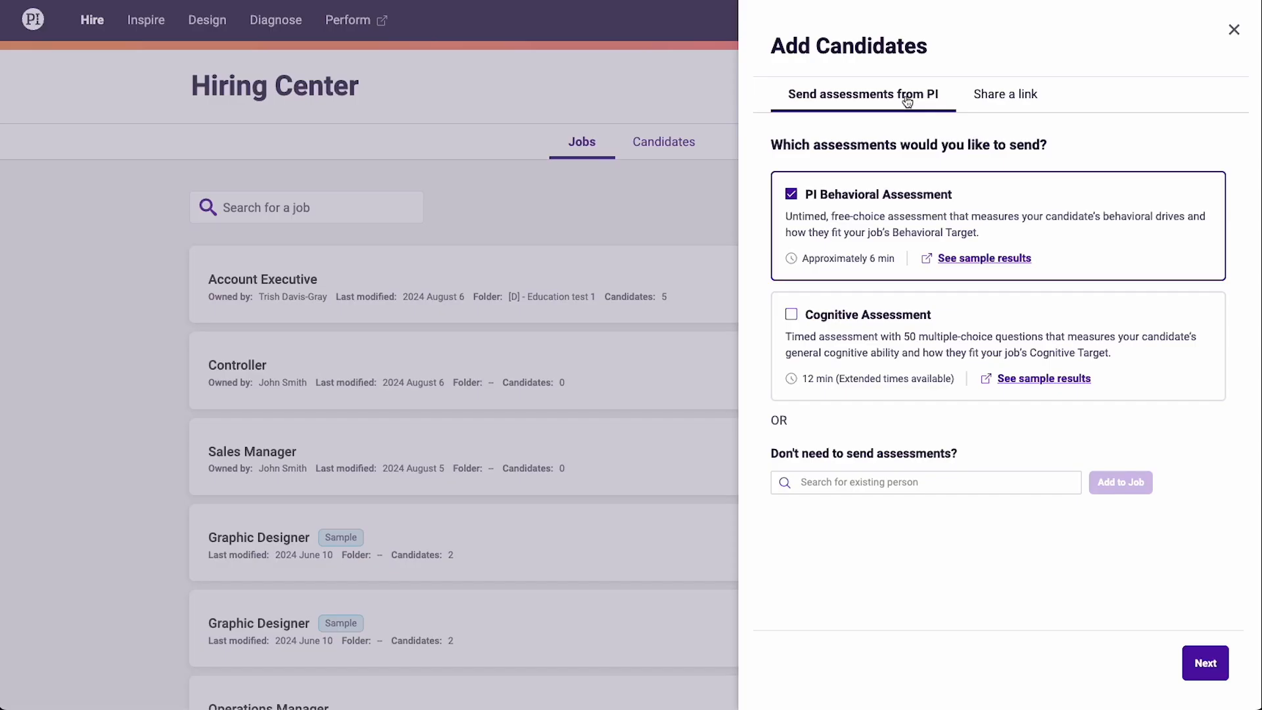
pyautogui.click(1018, 105)
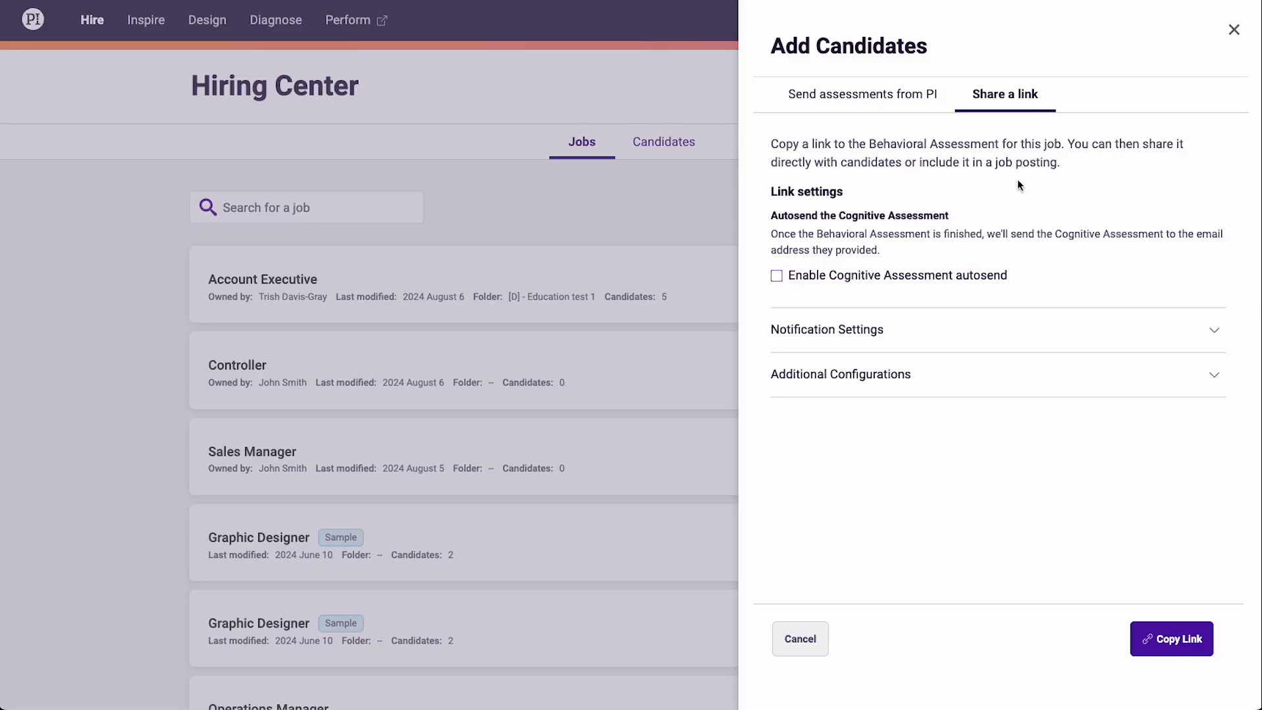
# Review the share link's Notification Settings and Additional Configurations, and copy the Account Executive assessment link
pyautogui.click(1033, 329)
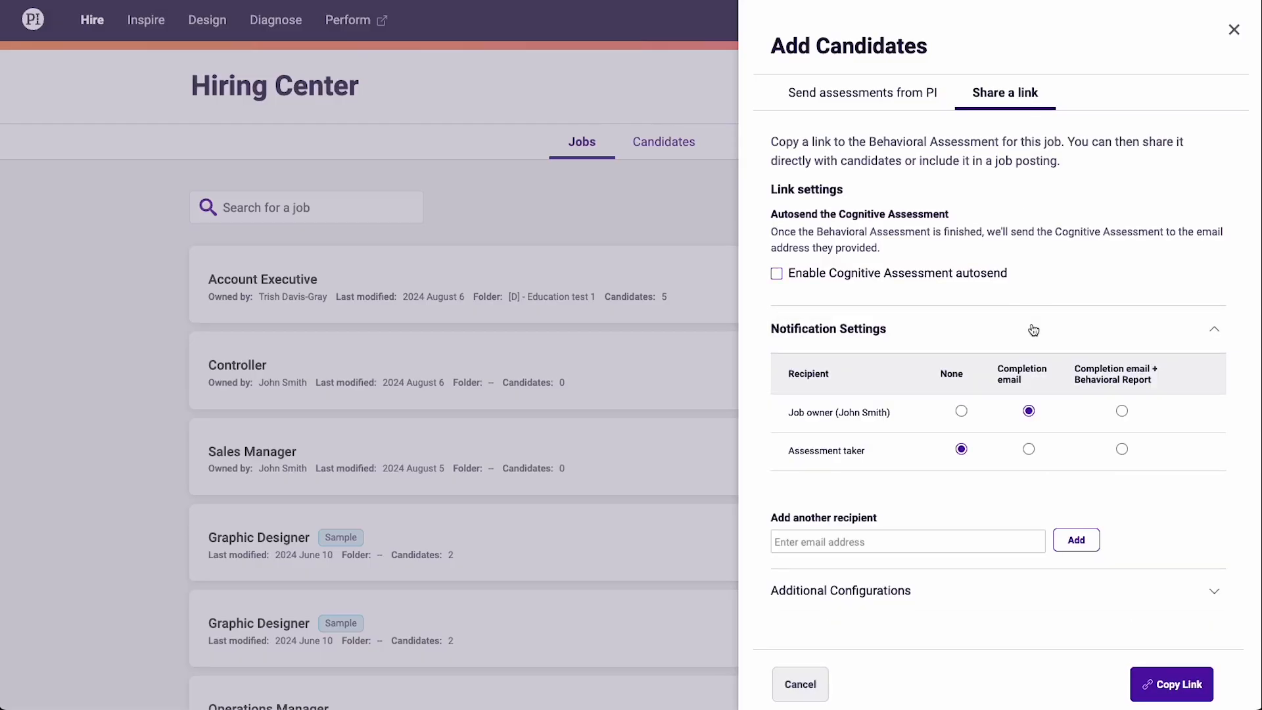
pyautogui.click(1033, 329)
pyautogui.click(1035, 385)
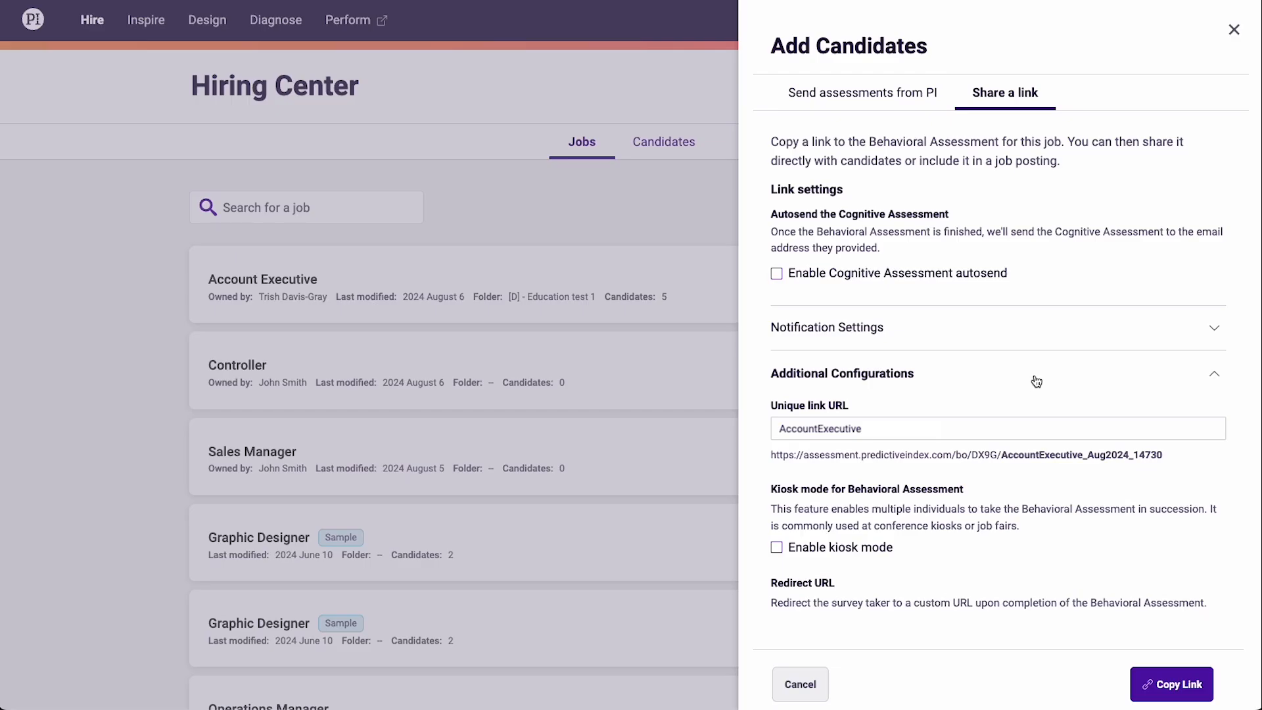
pyautogui.click(1036, 383)
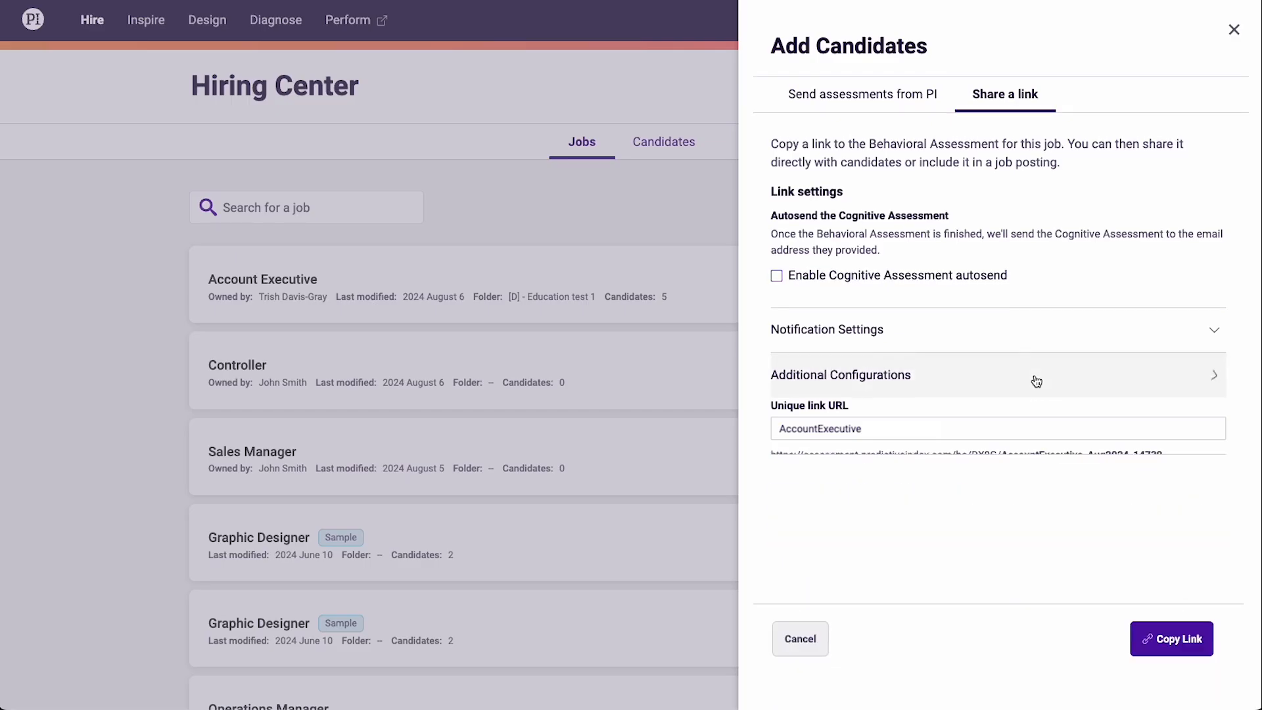
pyautogui.click(1171, 641)
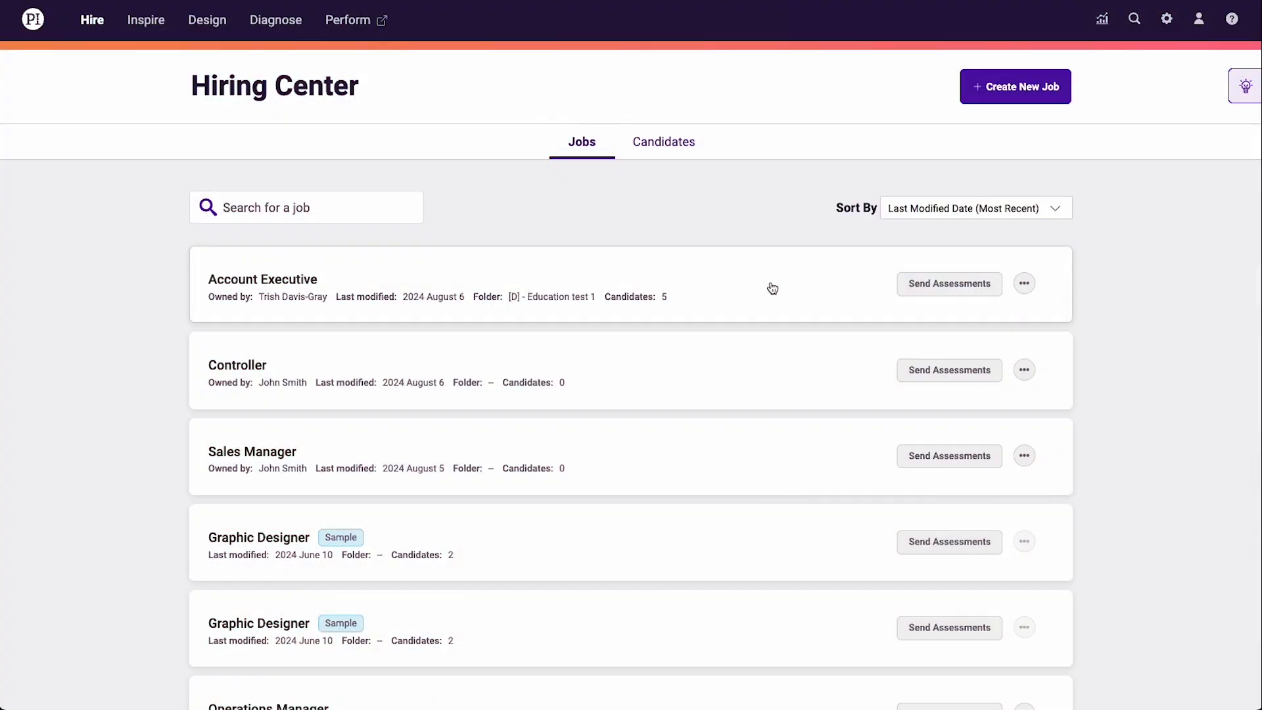
# Open the Account Executive job's candidates and bookmark the Promoter candidate with the Strong cognitive fit
pyautogui.click(773, 288)
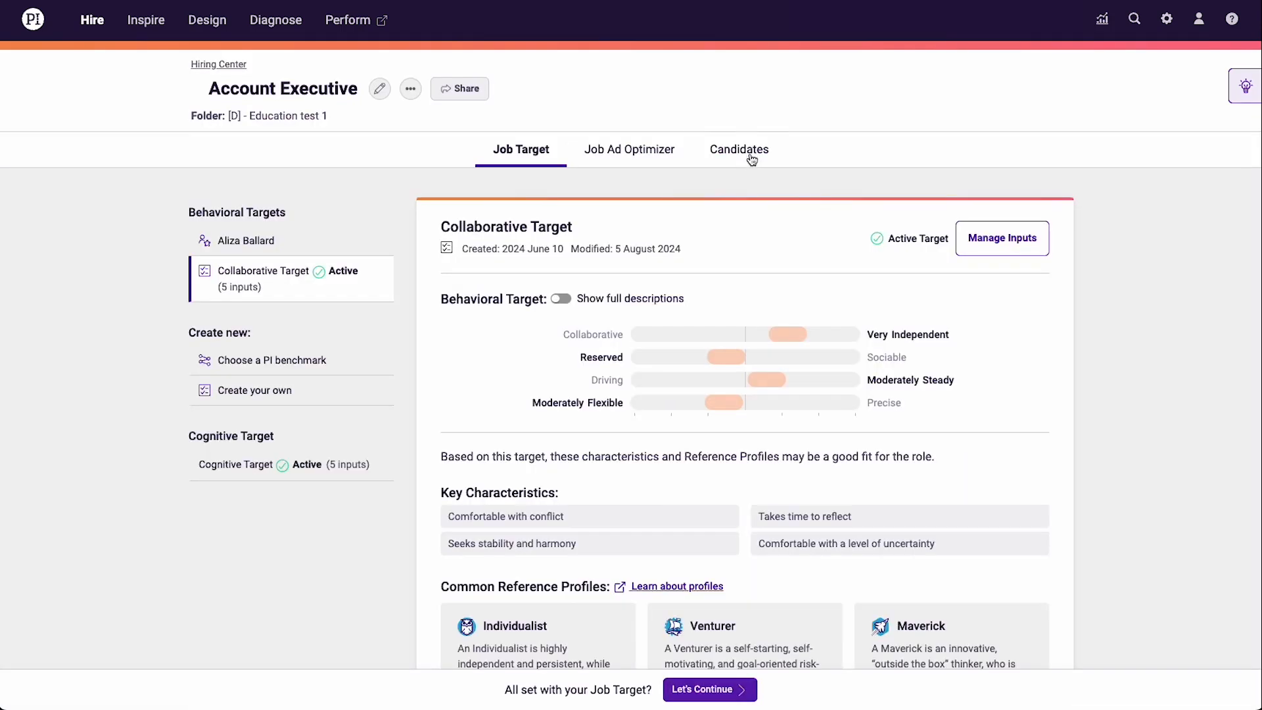
pyautogui.click(751, 155)
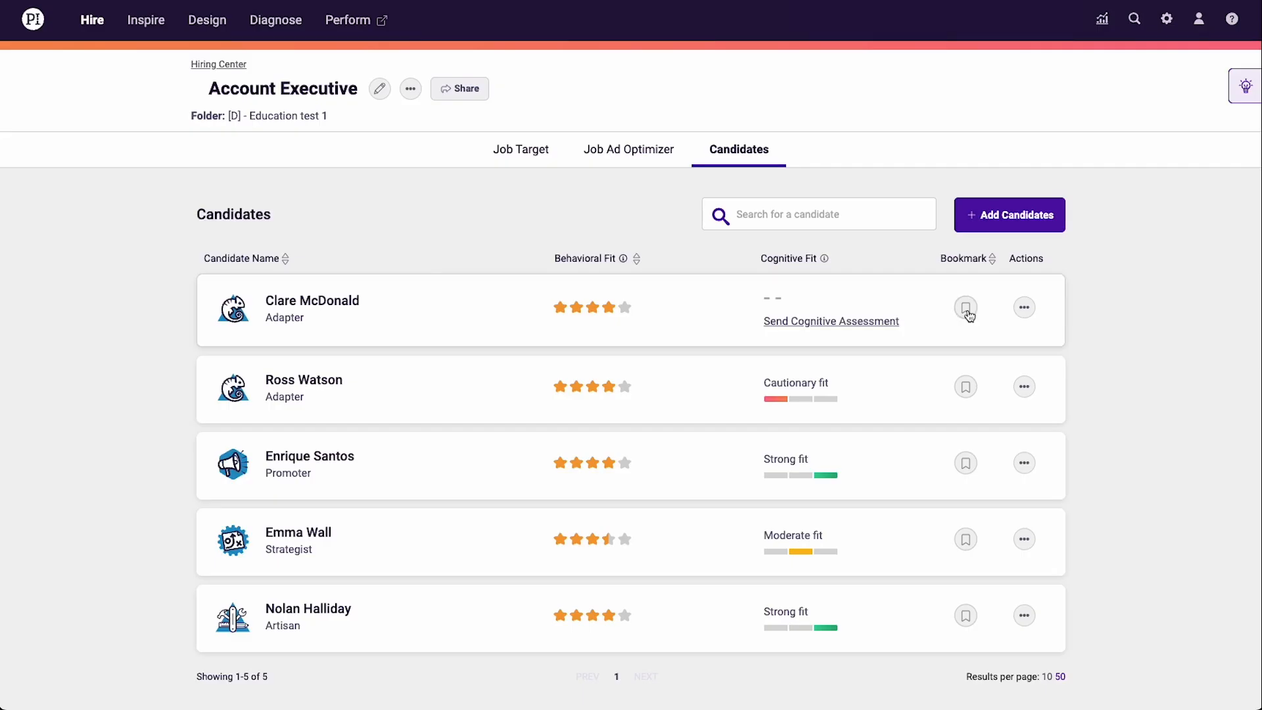
pyautogui.click(971, 465)
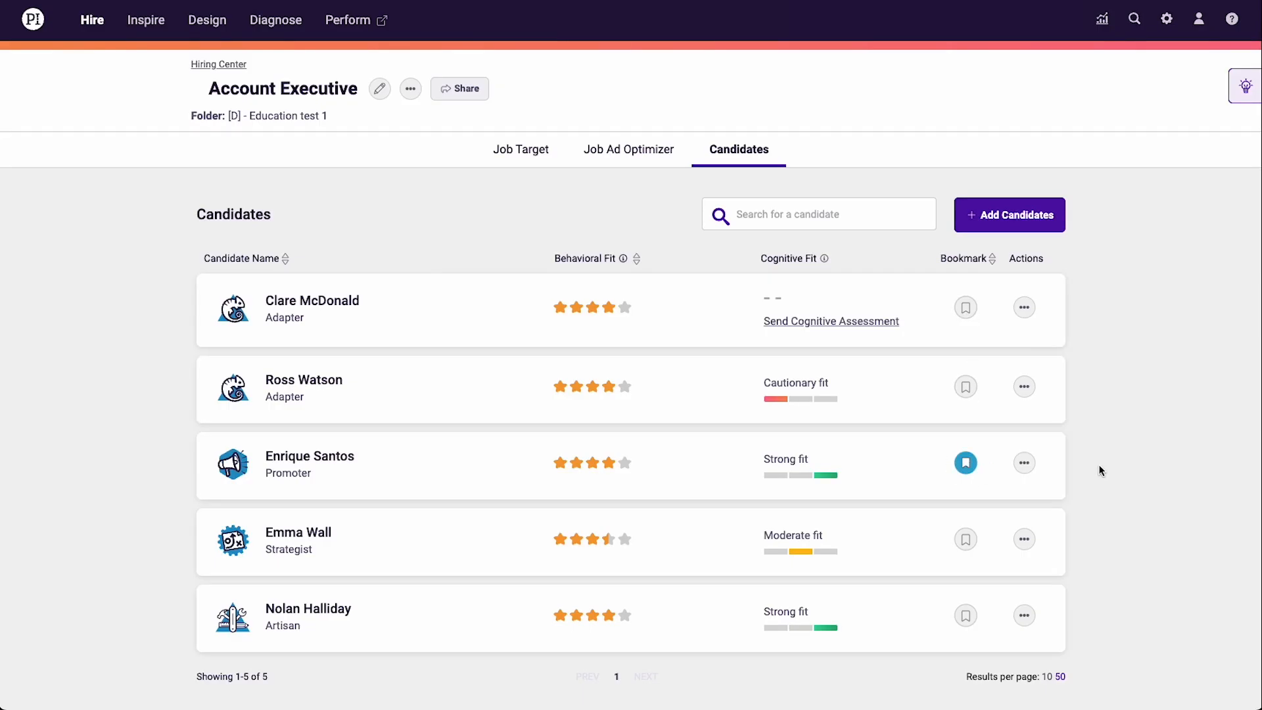
# Examine the bookmarked Promoter candidate's behavioral snapshot, Job Fit and Interview Builder
pyautogui.click(318, 458)
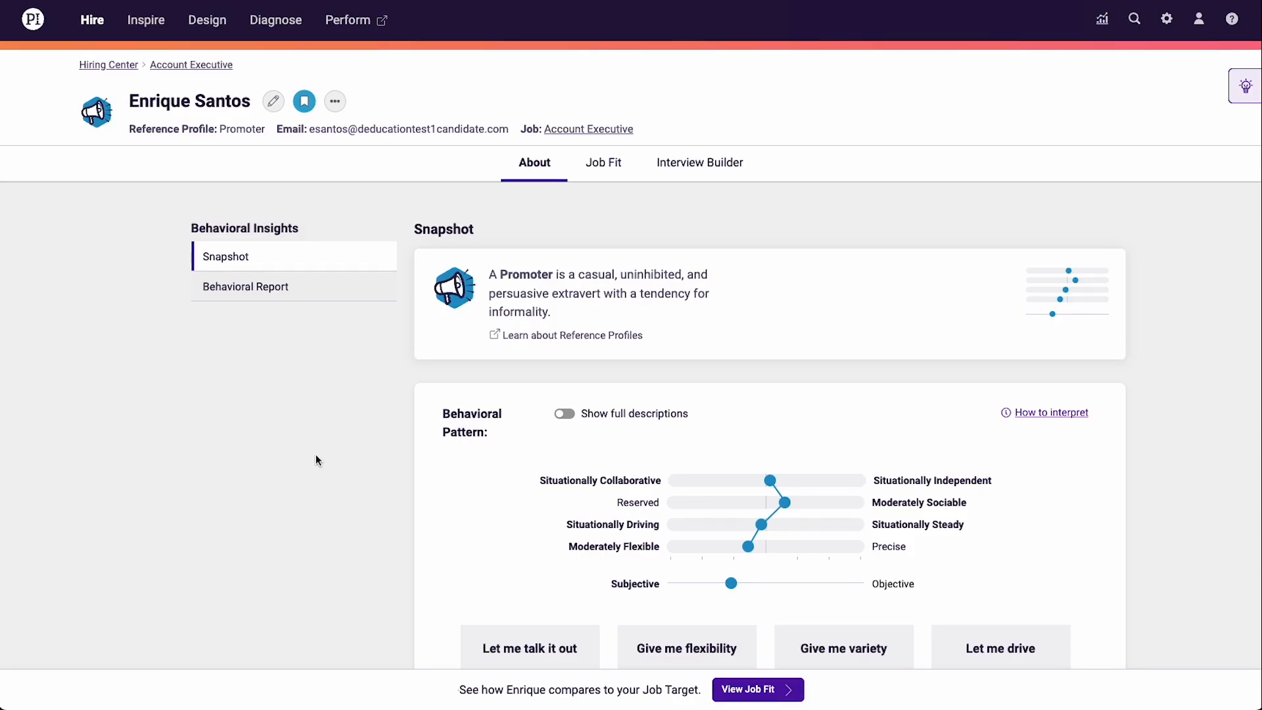
pyautogui.click(608, 162)
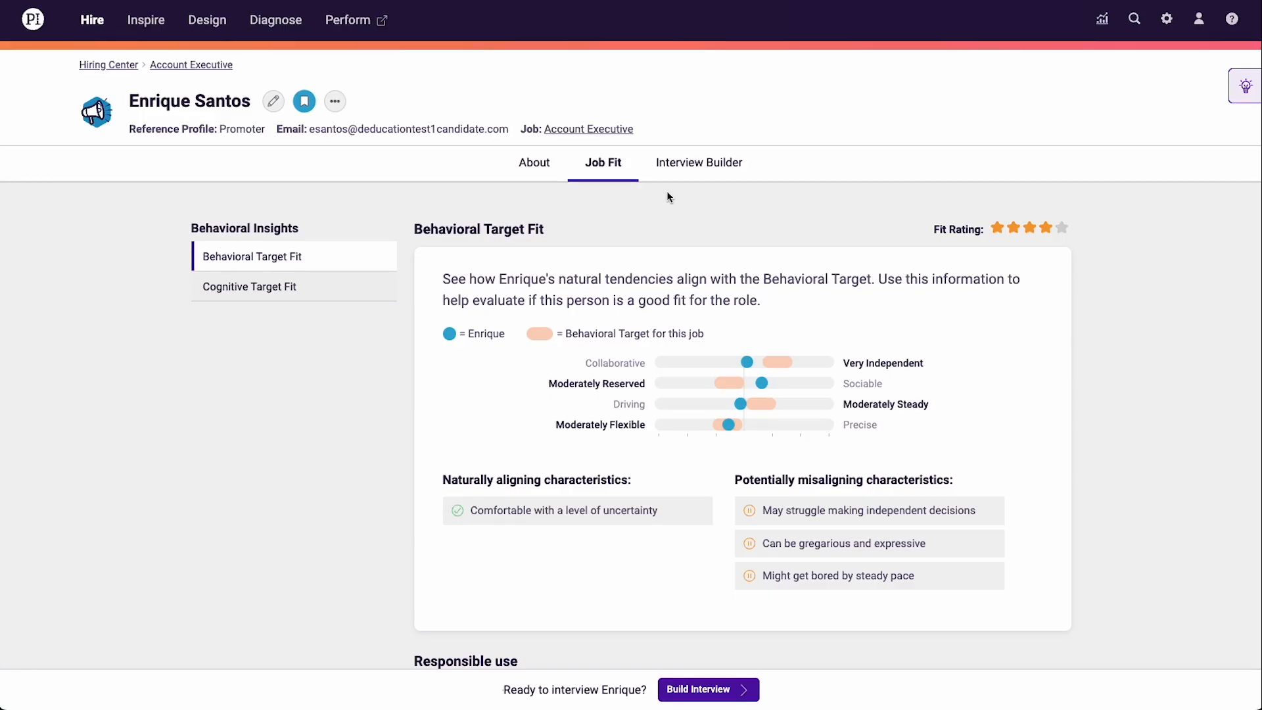
pyautogui.click(694, 168)
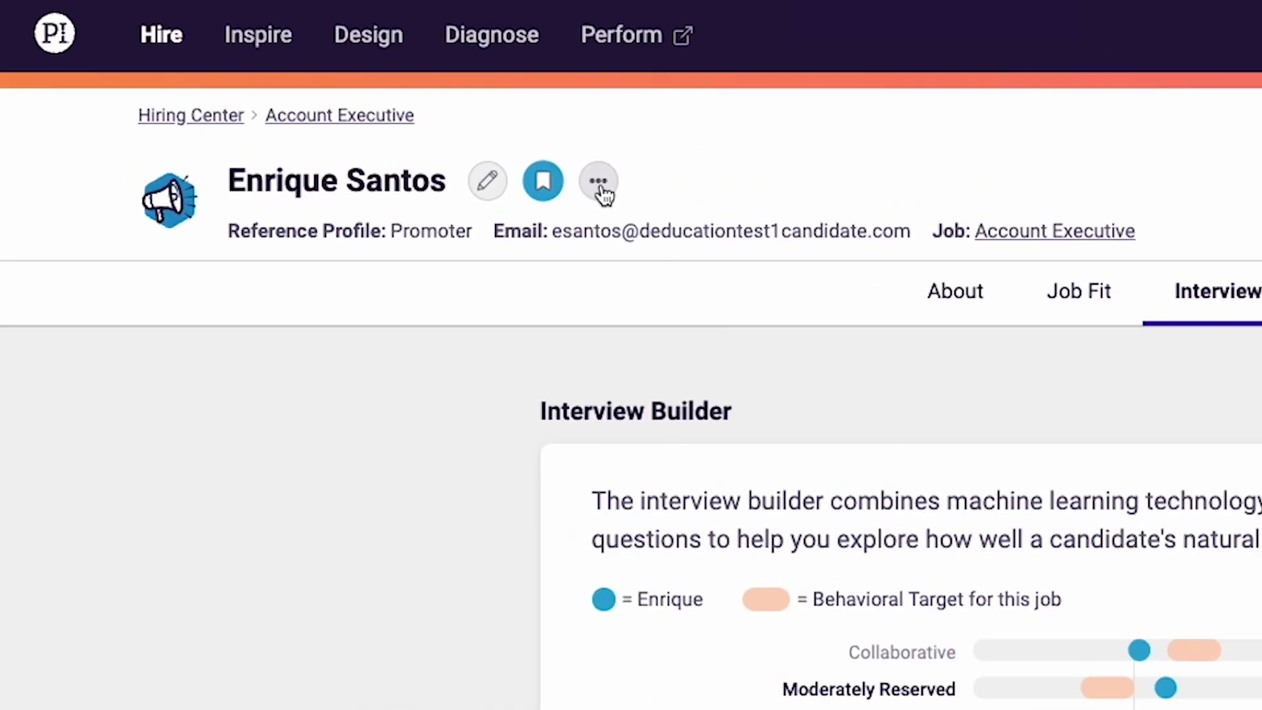
# View the available actions for the bookmarked candidate, both on the profile and in the Account Executive candidate list
pyautogui.click(336, 101)
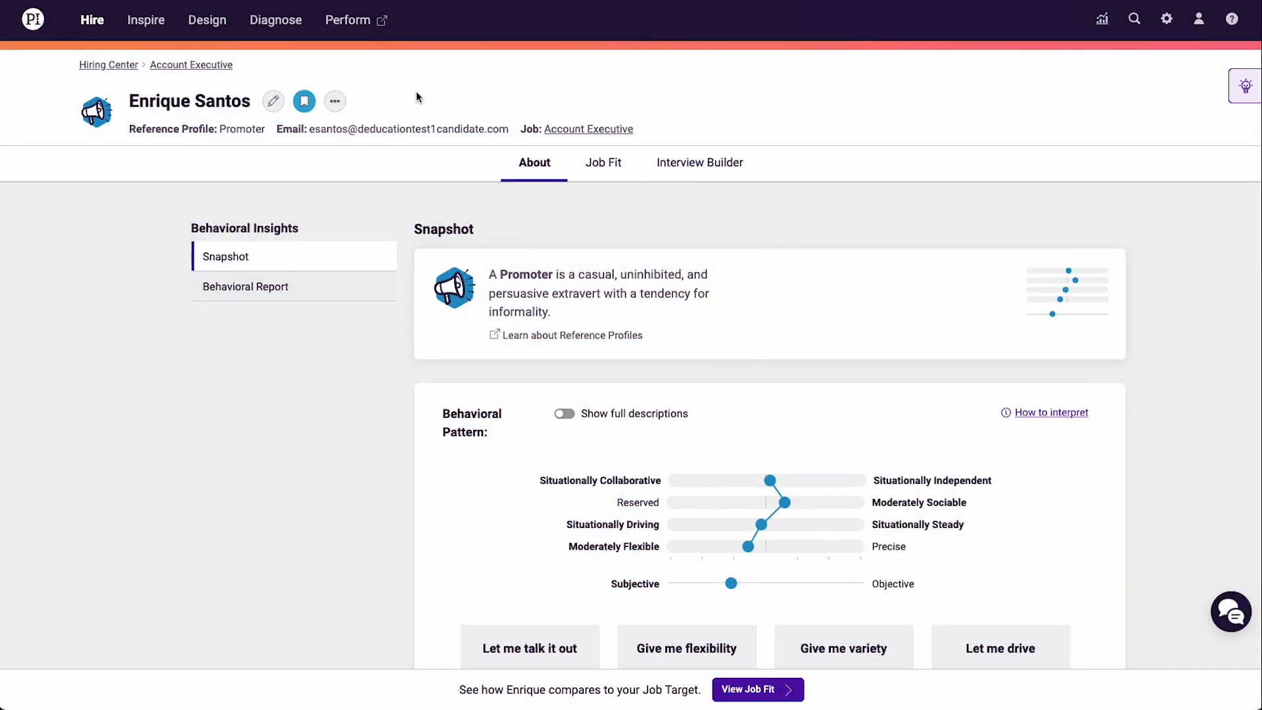
pyautogui.click(336, 101)
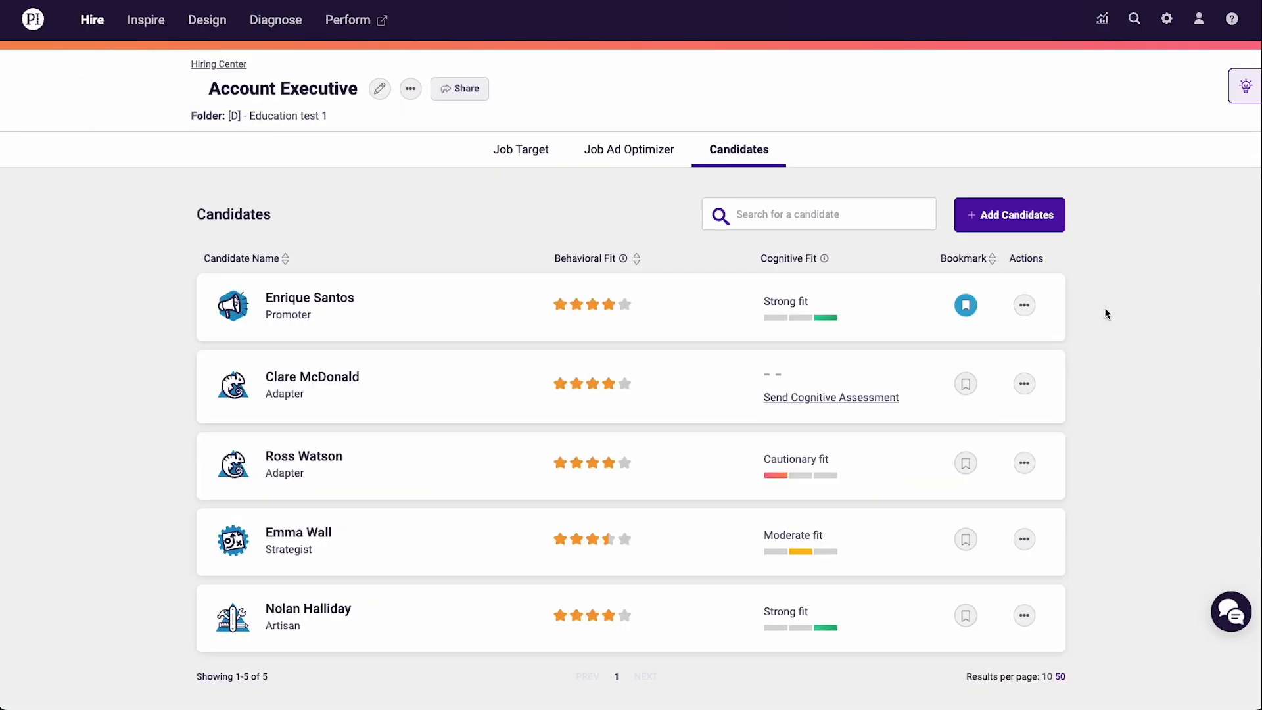
pyautogui.click(1024, 306)
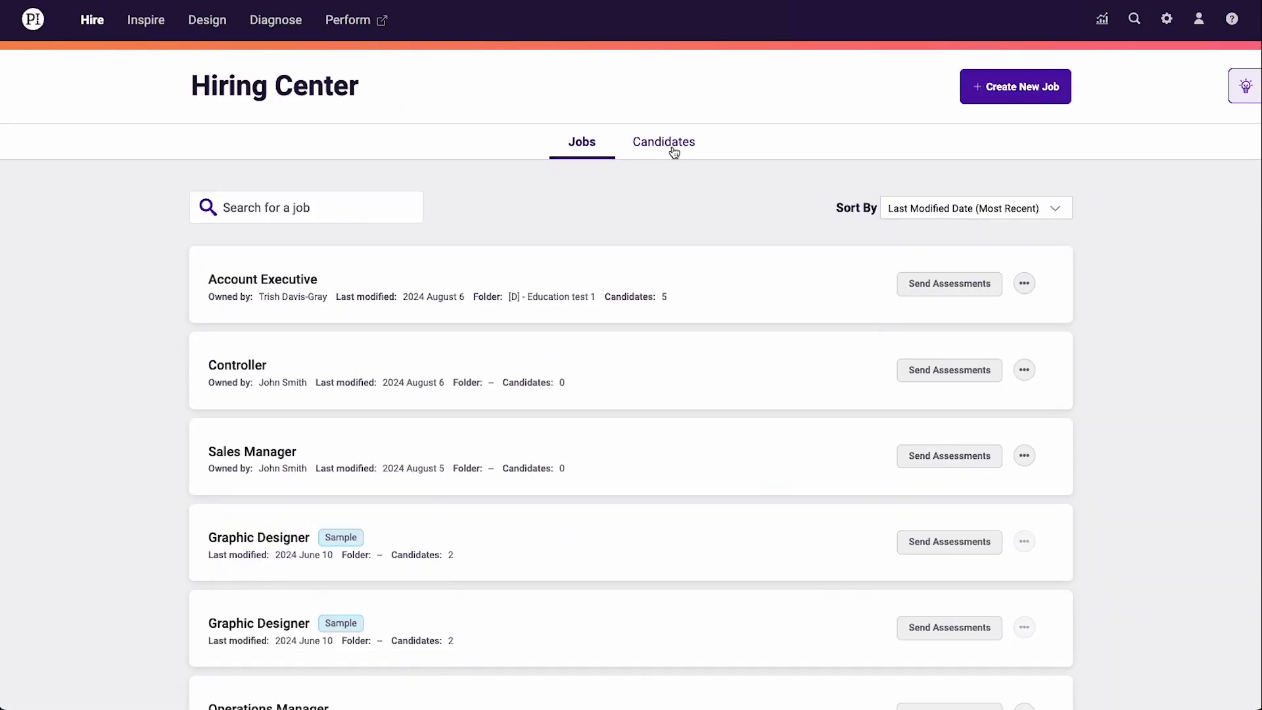
# Find the Promoter candidate by first name in the Hiring Center, mark them as hired with the new employee email, and invite them to Perform
pyautogui.click(673, 151)
pyautogui.write('Enrique')
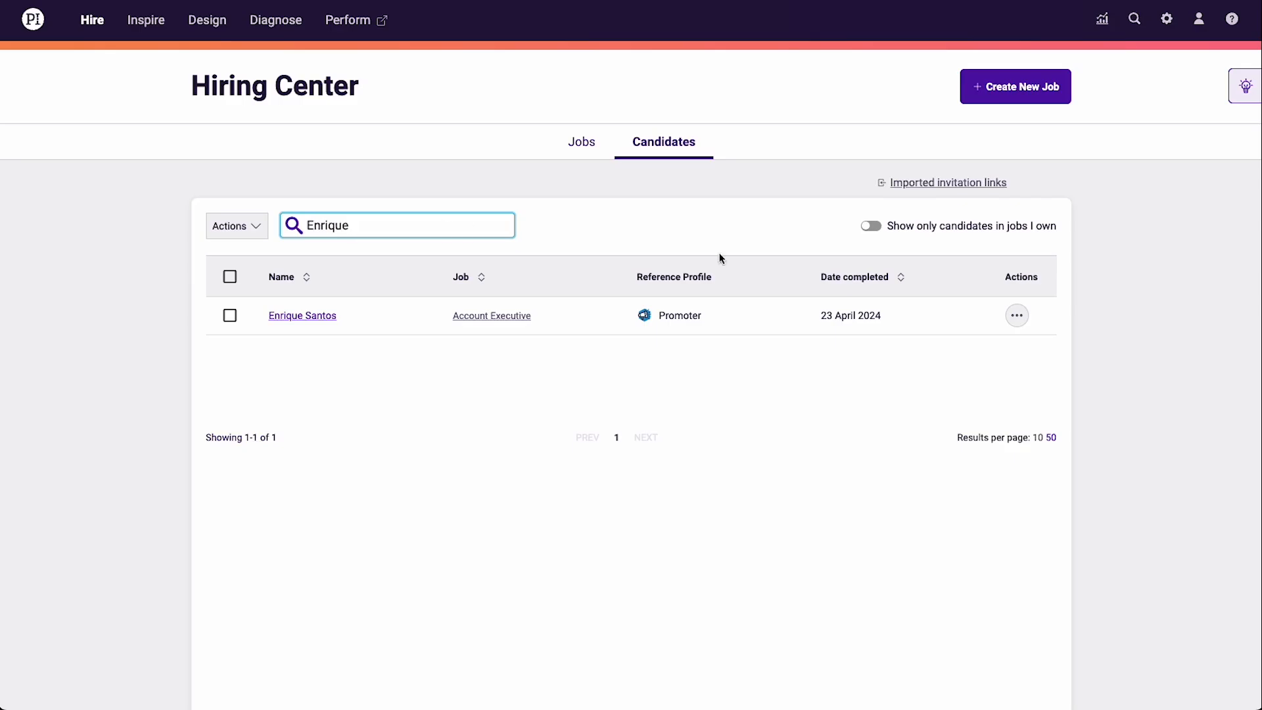
pyautogui.click(1017, 315)
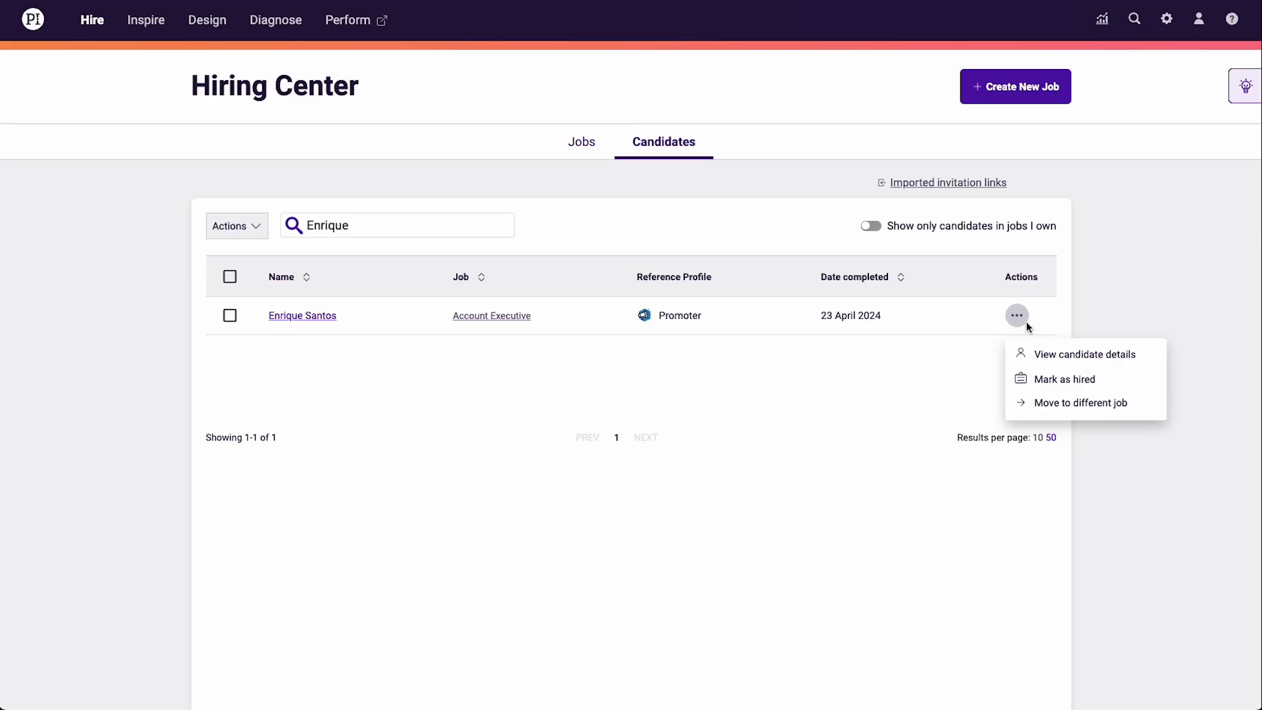
pyautogui.click(1063, 380)
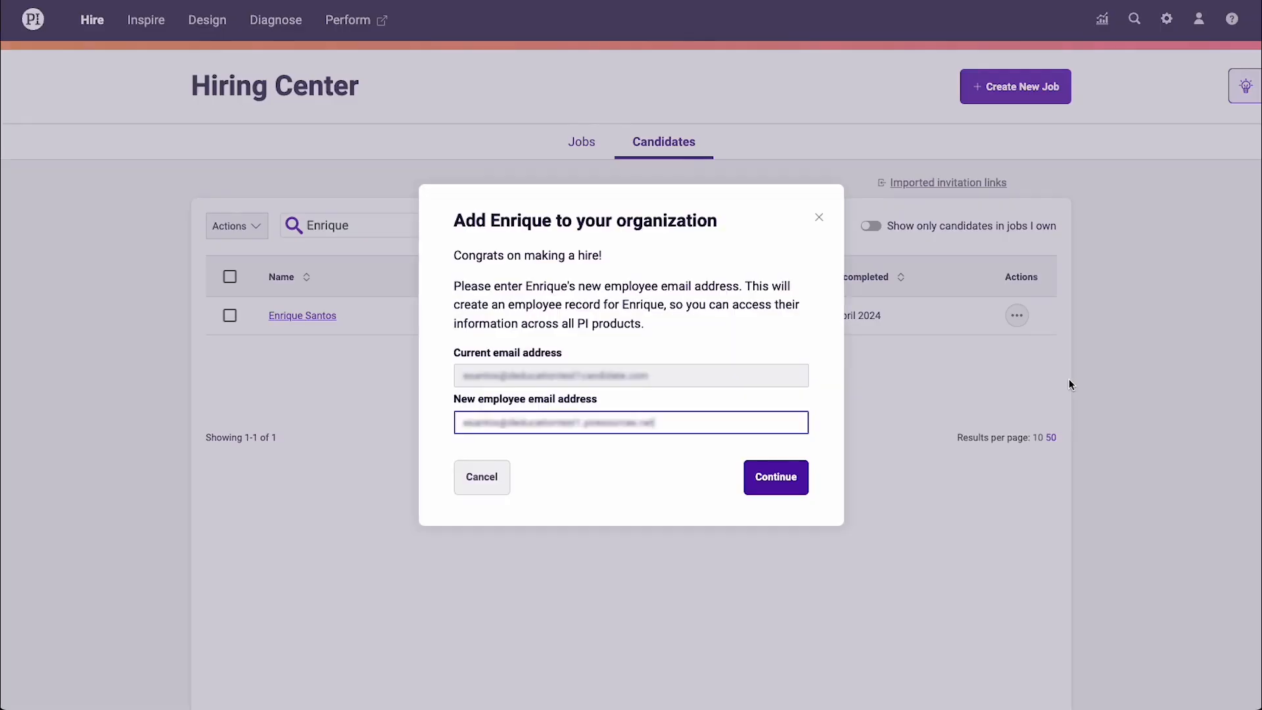
pyautogui.click(764, 478)
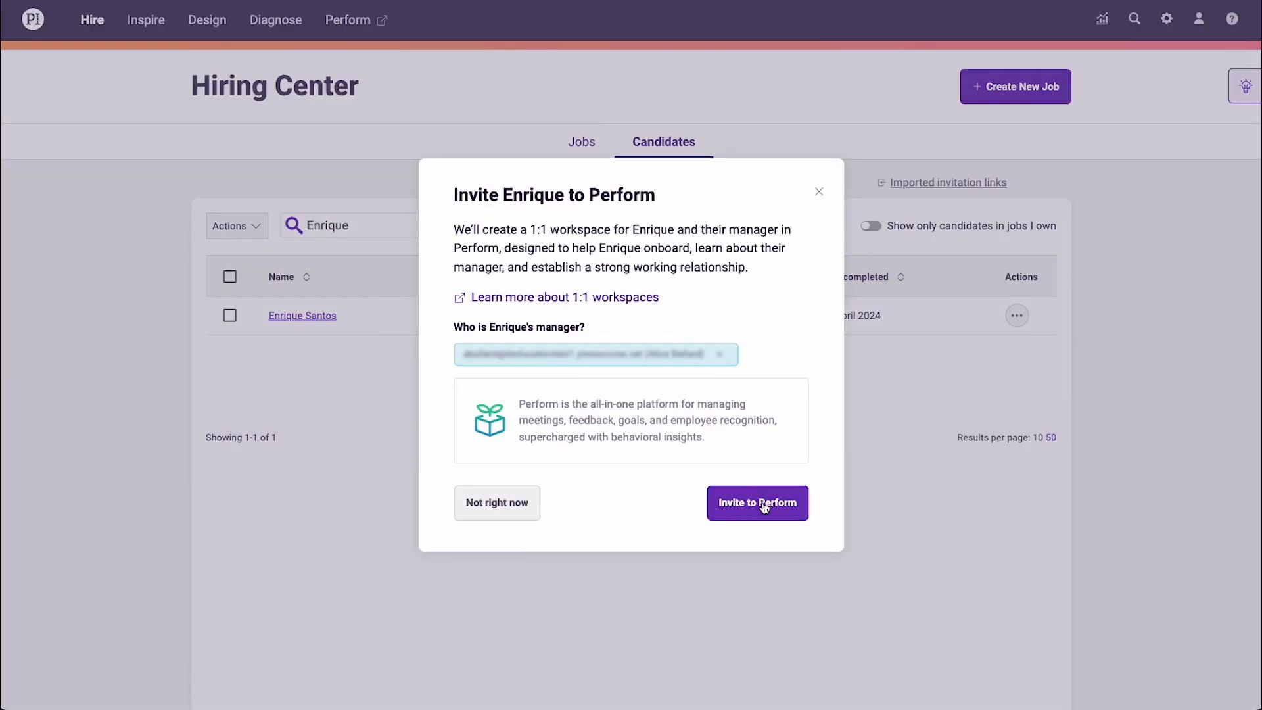
pyautogui.click(763, 504)
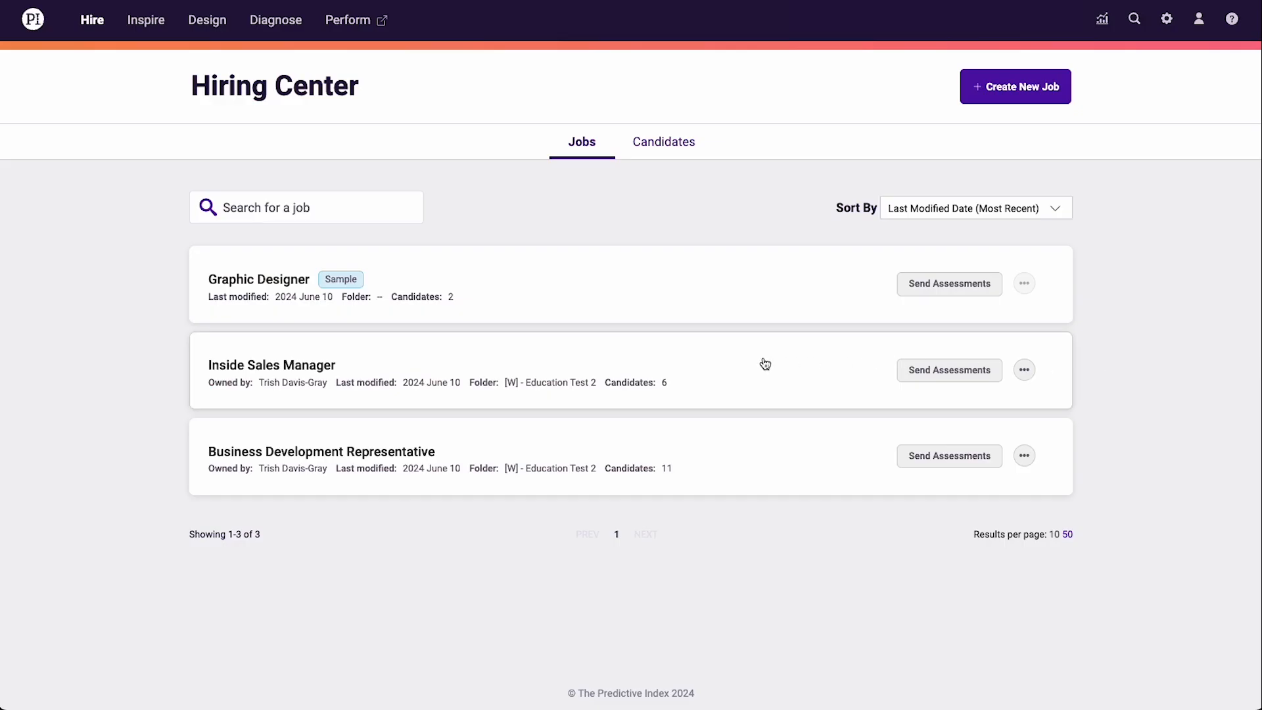
# Open the Inside Sales Manager job's sharing options and add the colleague's email address as a recipient
pyautogui.click(765, 364)
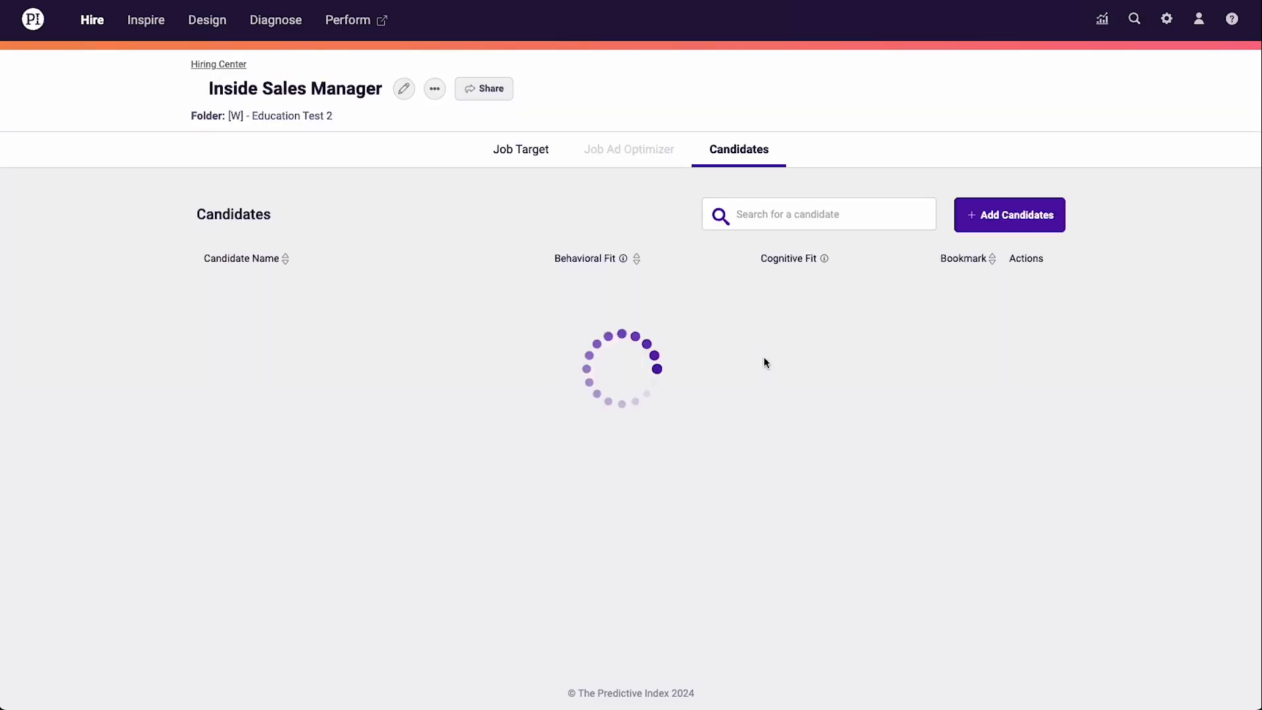
pyautogui.click(504, 99)
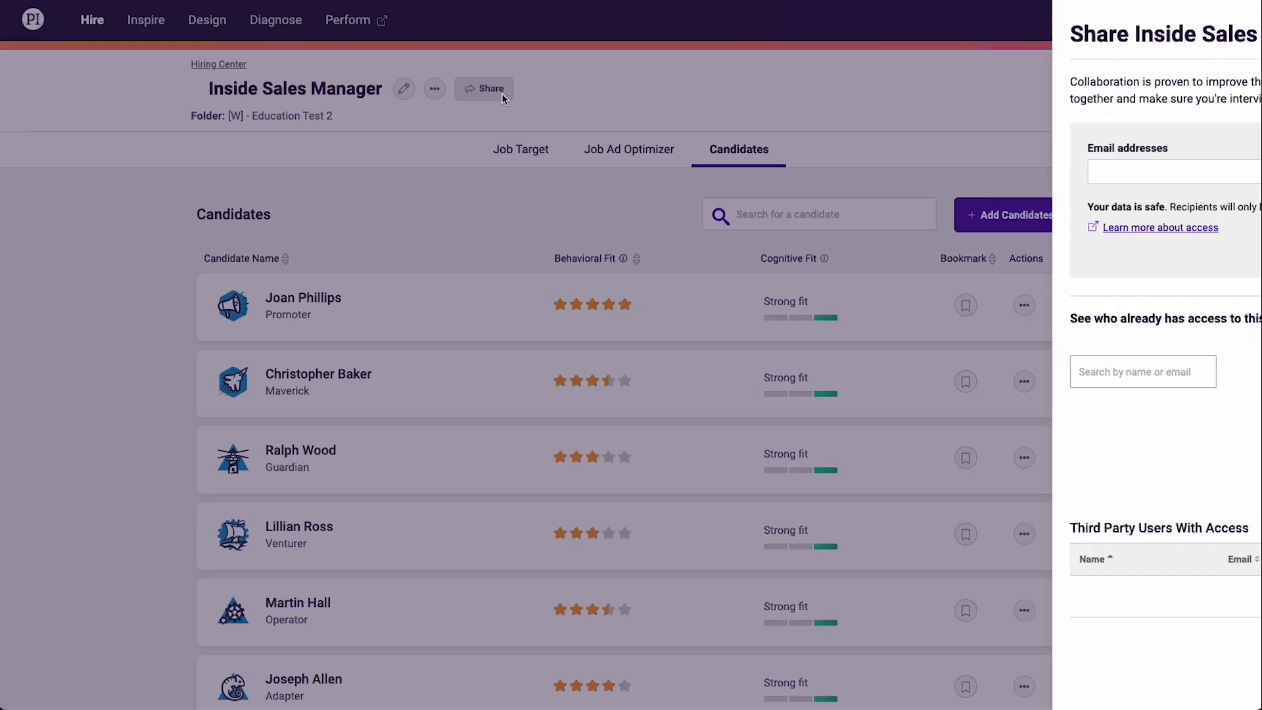
pyautogui.click(800, 172)
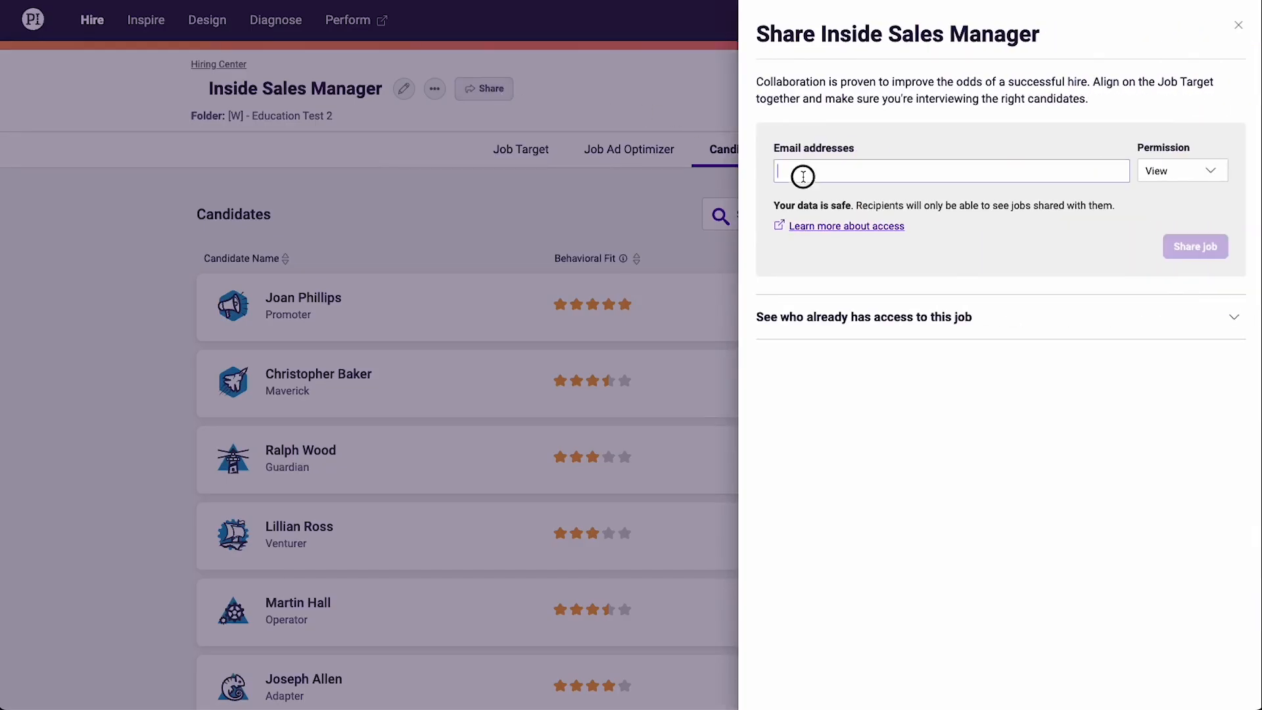
pyautogui.write('j')
pyautogui.click(802, 207)
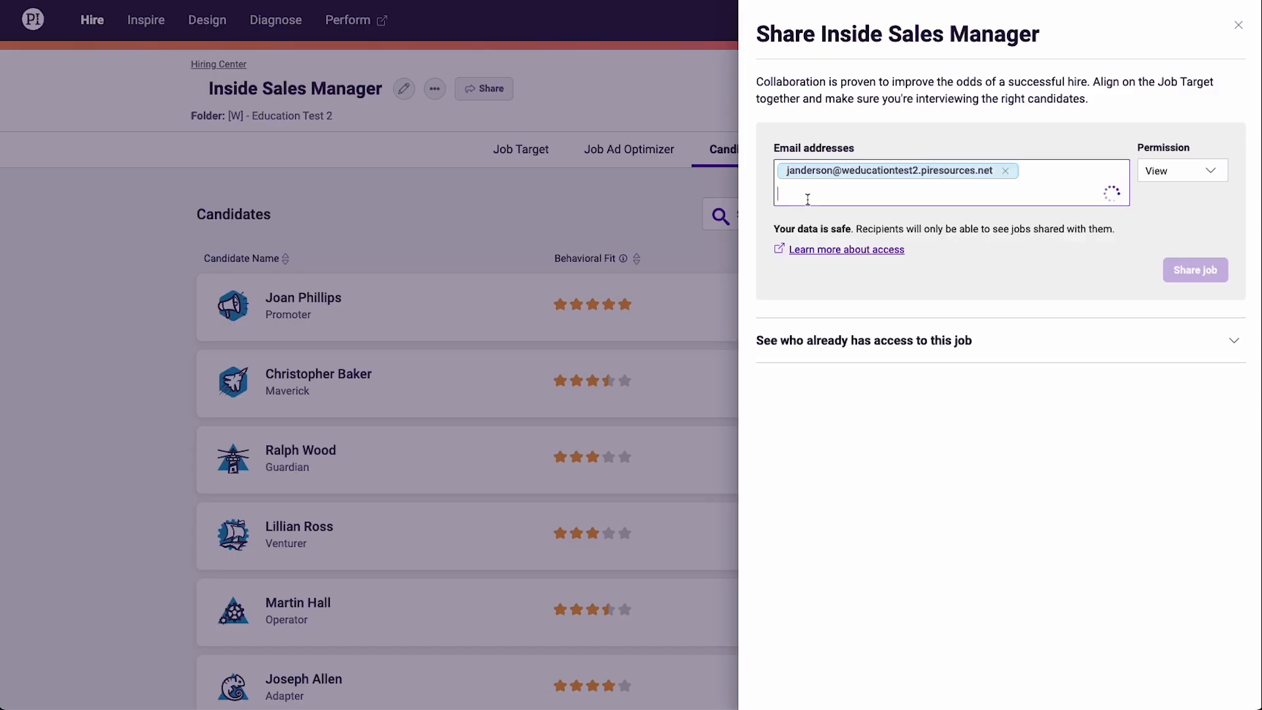
# Review the permission options and who already has access, then share the Inside Sales Manager job with View permission
pyautogui.click(1220, 174)
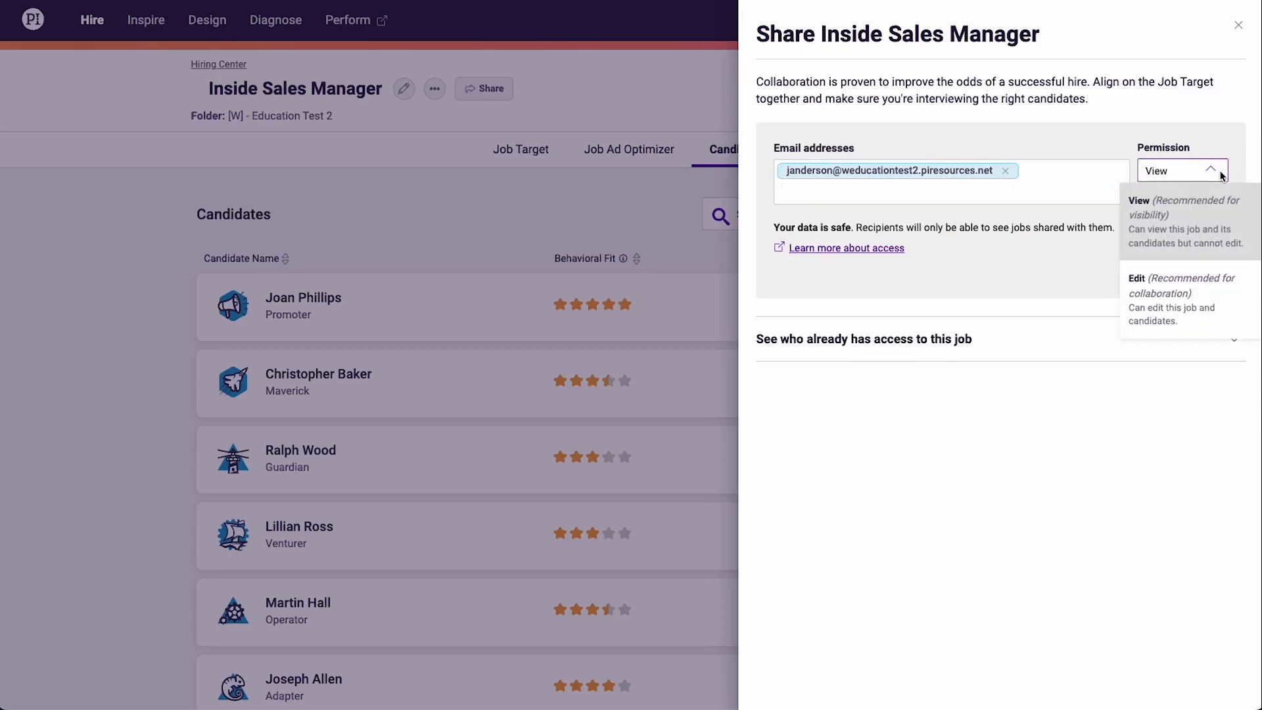
pyautogui.click(1221, 175)
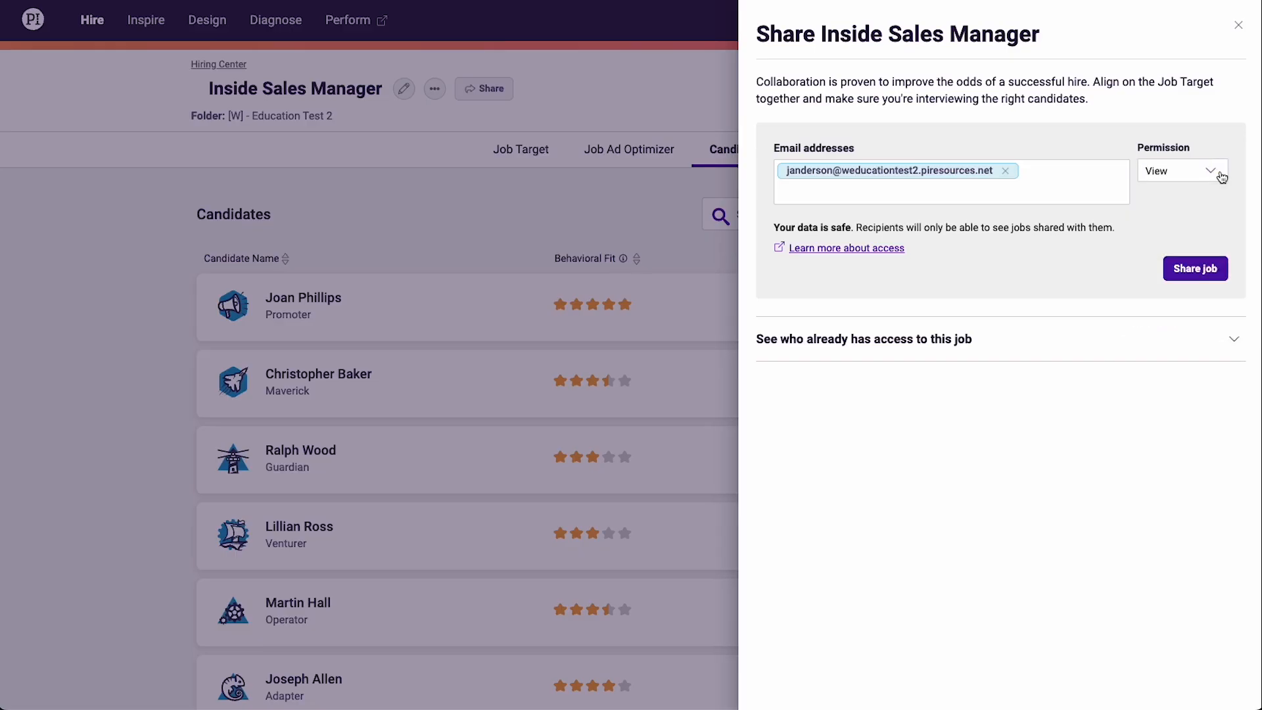
pyautogui.click(1220, 341)
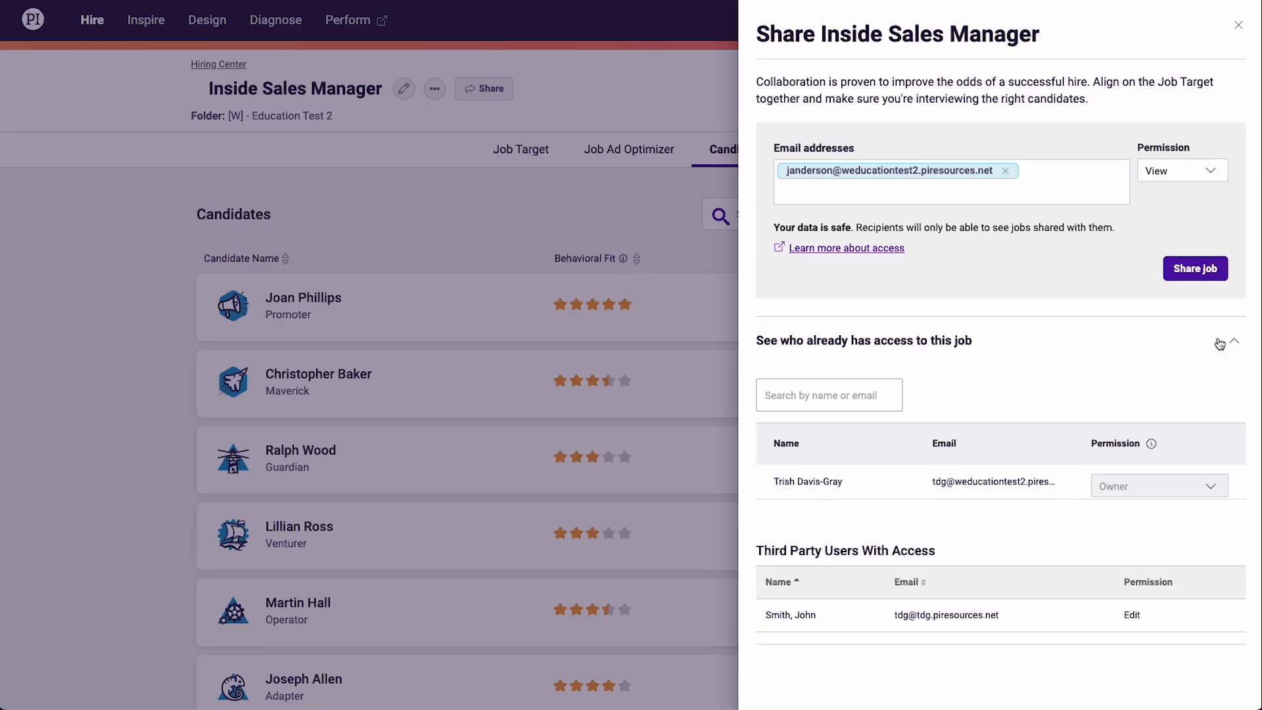
pyautogui.click(1203, 277)
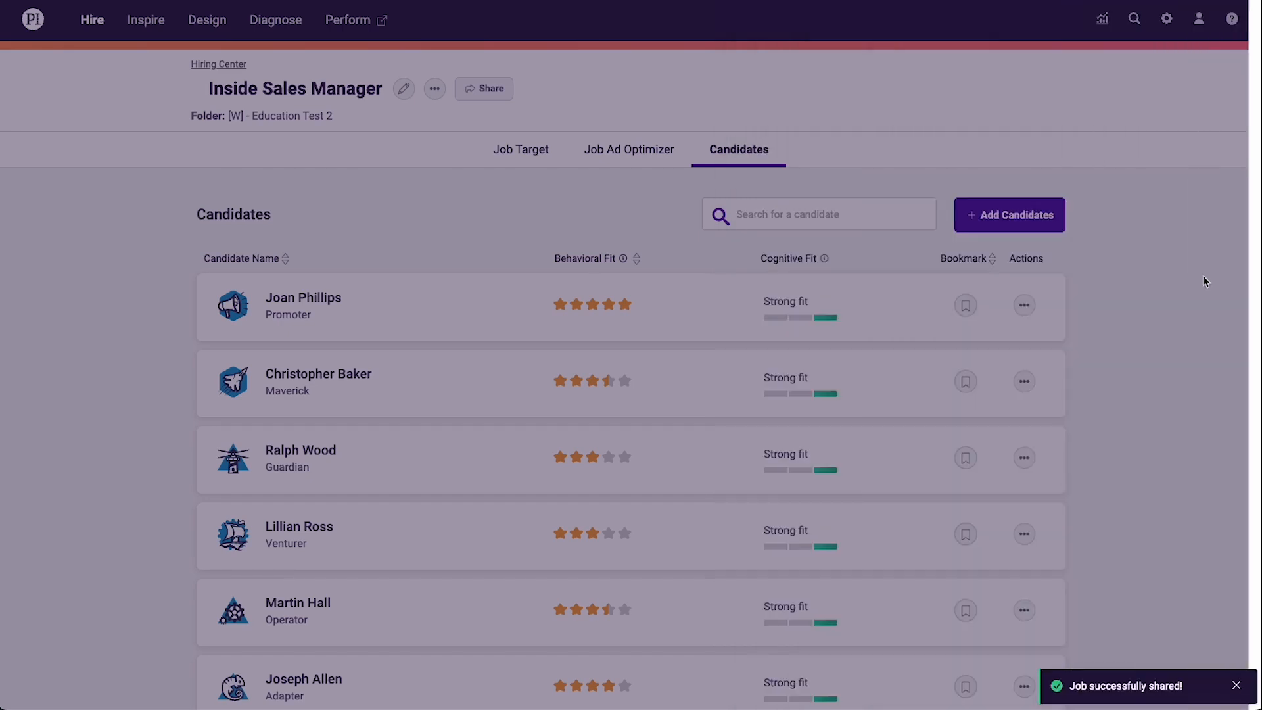